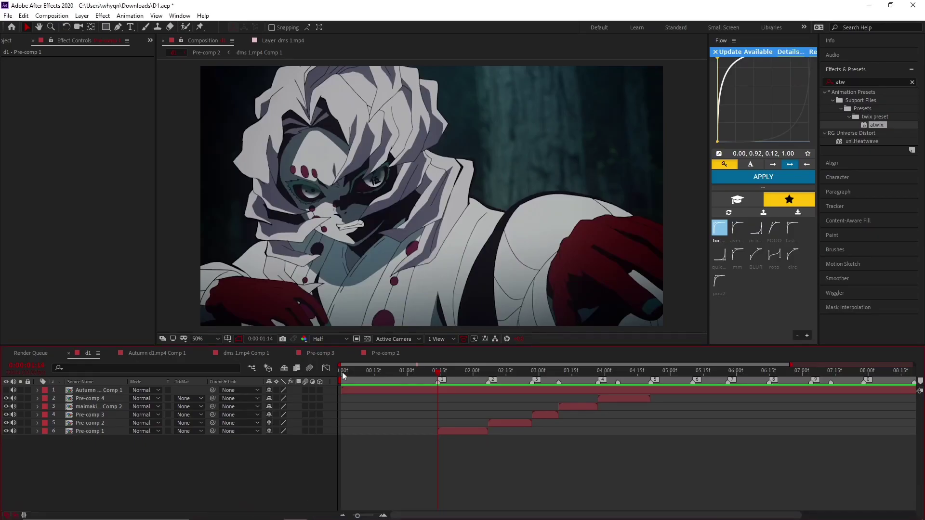
# Apply the "impact s" preset to Pre-comp 1 and start keyframing its S_Shake Amplitude at 0:00:01:14
pyautogui.moveTo(363, 369); pyautogui.dragTo(339, 380)
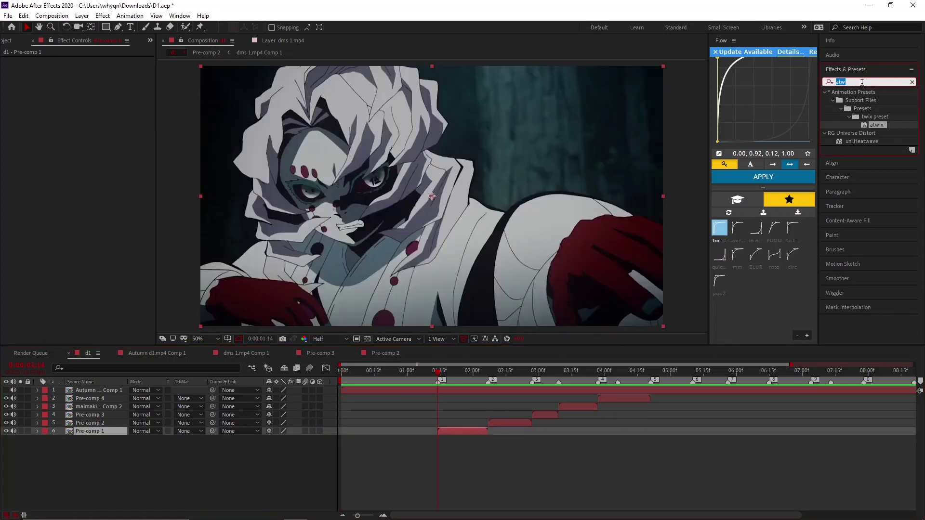
pyautogui.write('impa')
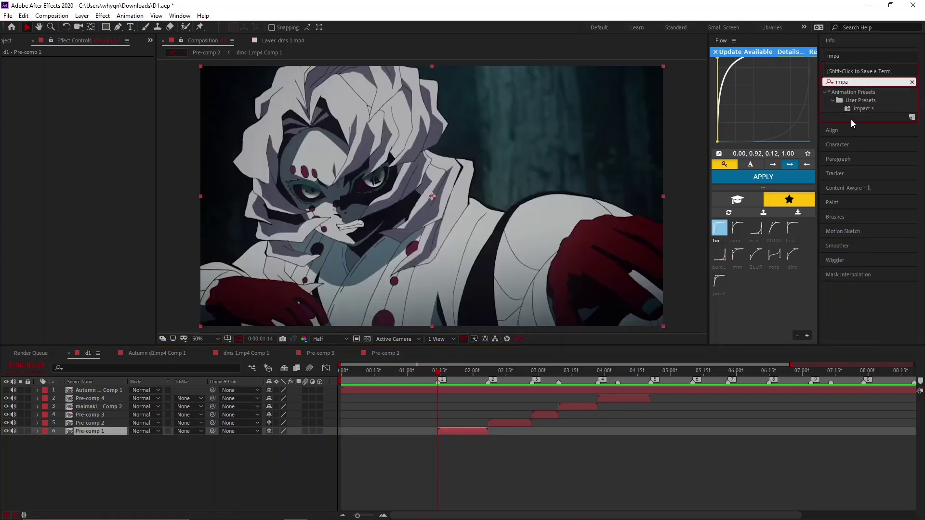
pyautogui.doubleClick(863, 108)
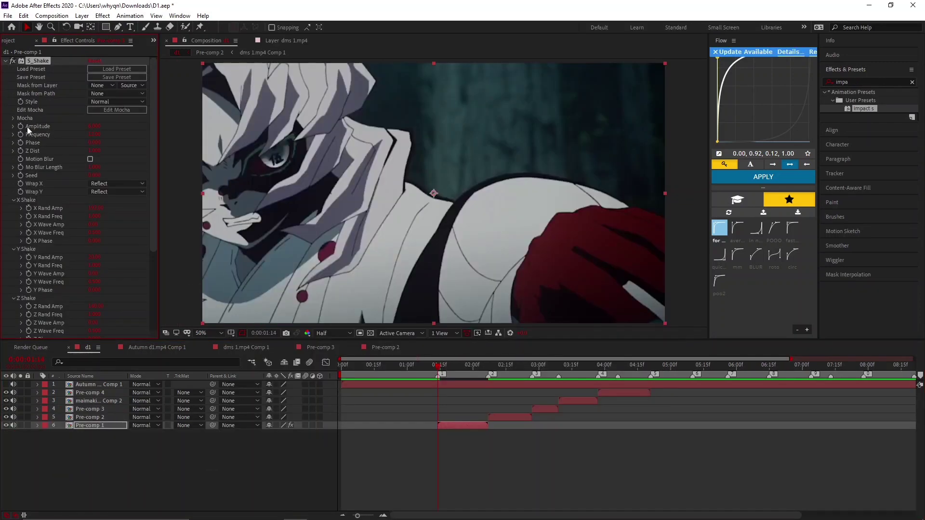
pyautogui.click(21, 127)
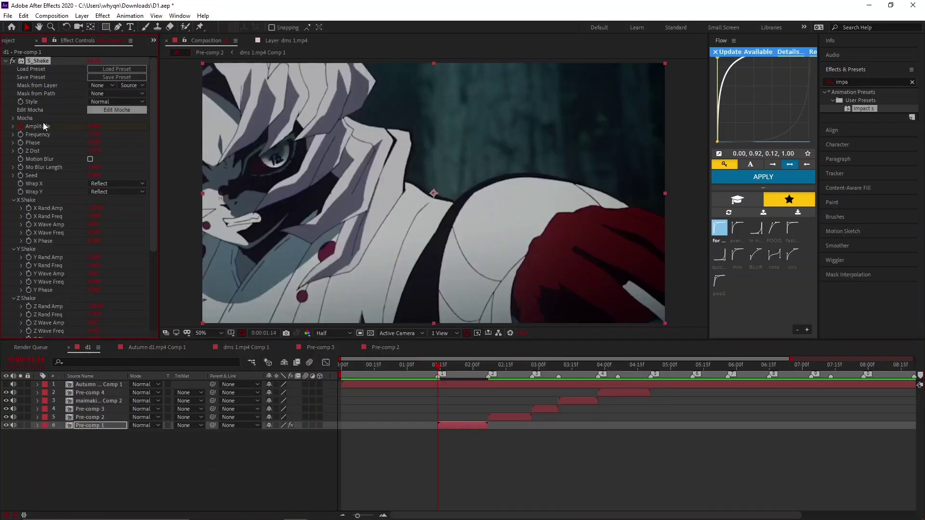
pyautogui.click(715, 53)
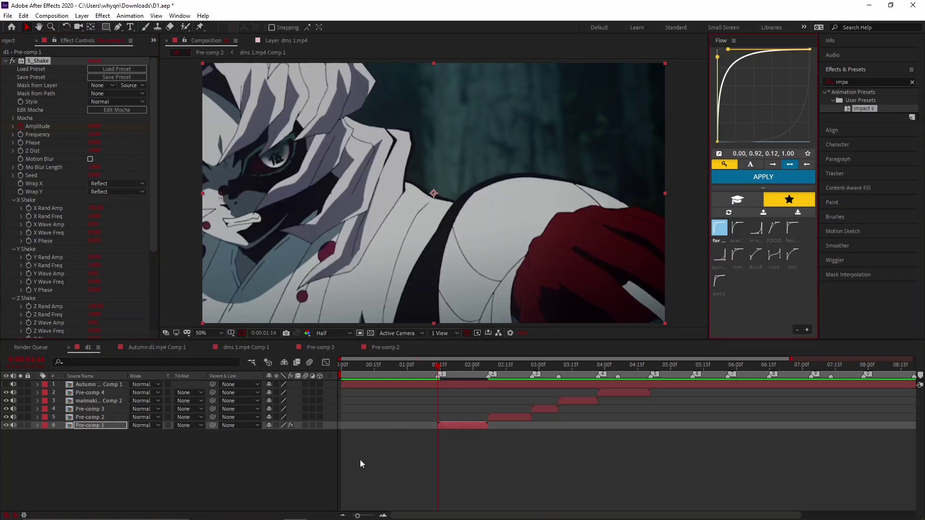
# Add a second S_Shake Amplitude keyframe with value 0 to Pre-comp 1 at 0:00:01:25
pyautogui.press('u')
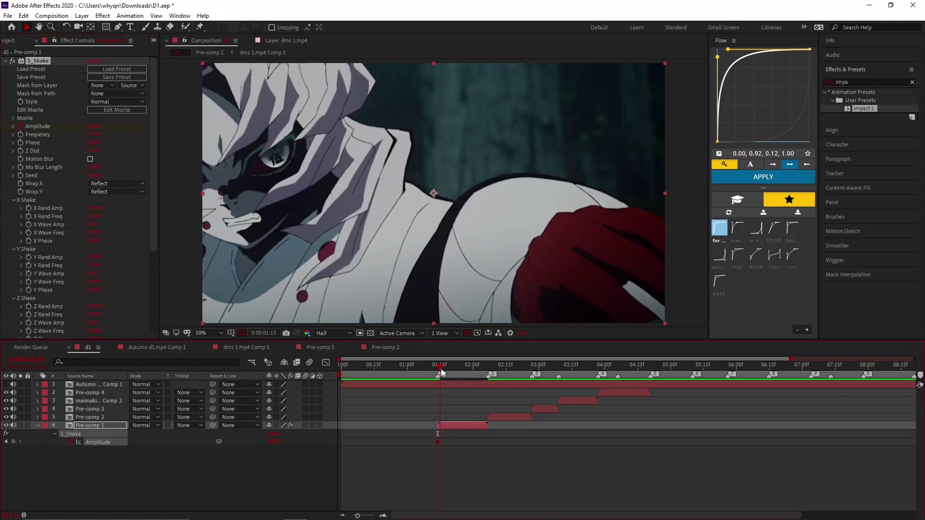
pyautogui.click(458, 372)
pyautogui.moveTo(457, 371); pyautogui.dragTo(462, 372)
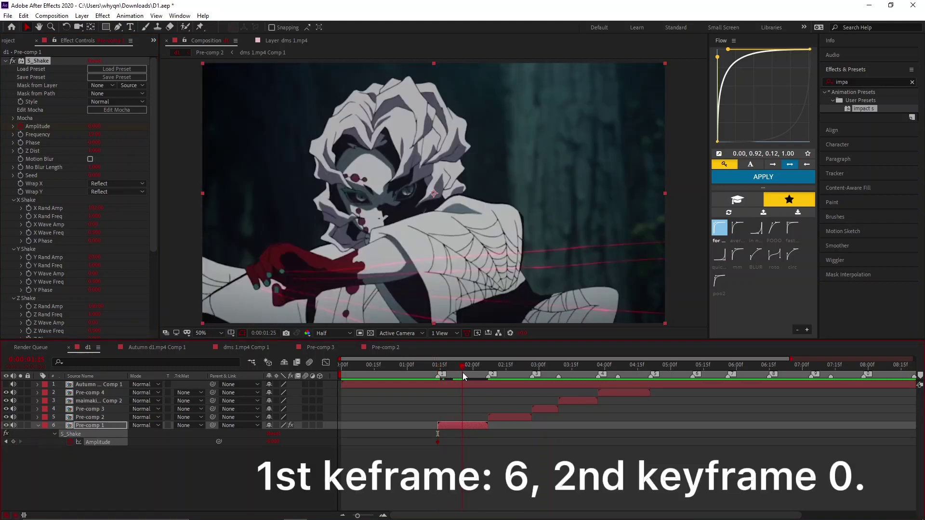
pyautogui.click(274, 441)
pyautogui.write('0')
pyautogui.press('Return')
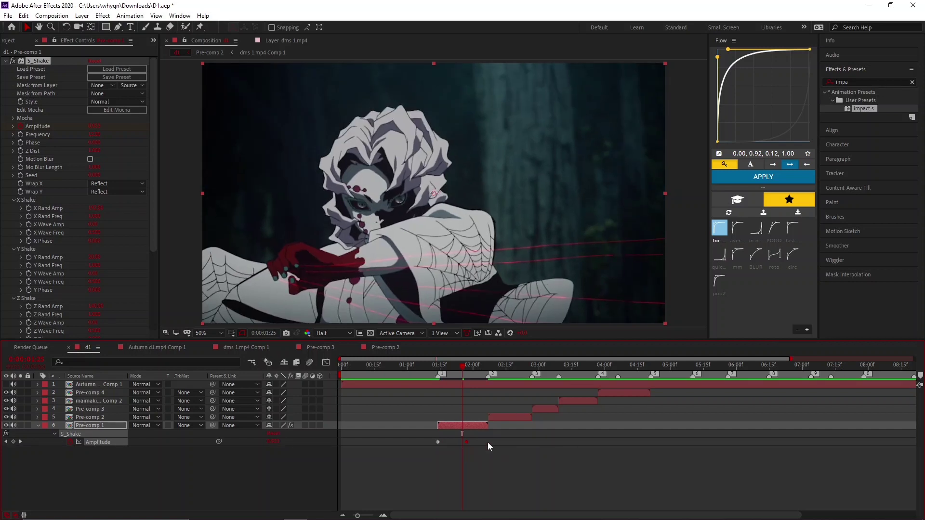
# Ease both Amplitude keyframes on Pre-comp 1 with the saved poo2 curve, 0.09, 0.80, 0.15, 0.95
pyautogui.moveTo(487, 442); pyautogui.dragTo(424, 447)
pyautogui.click(719, 281)
pyautogui.press('j')
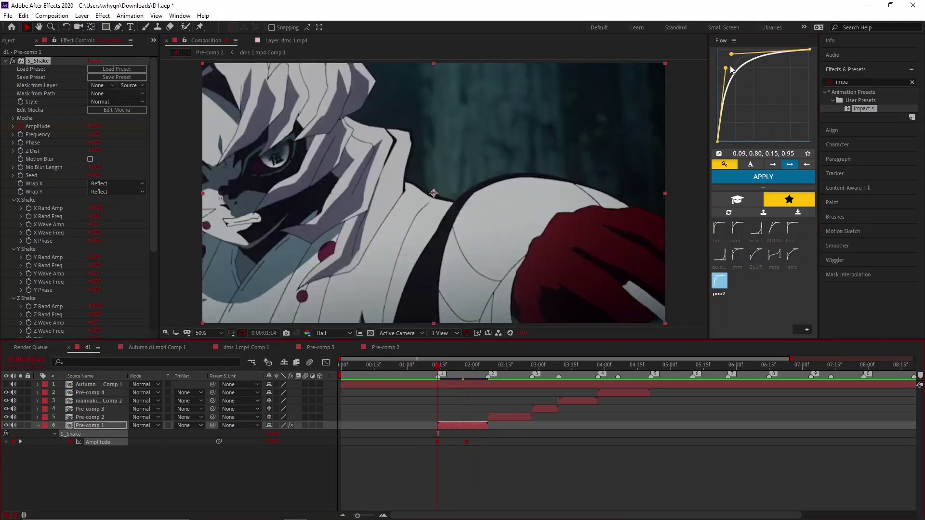
pyautogui.click(752, 178)
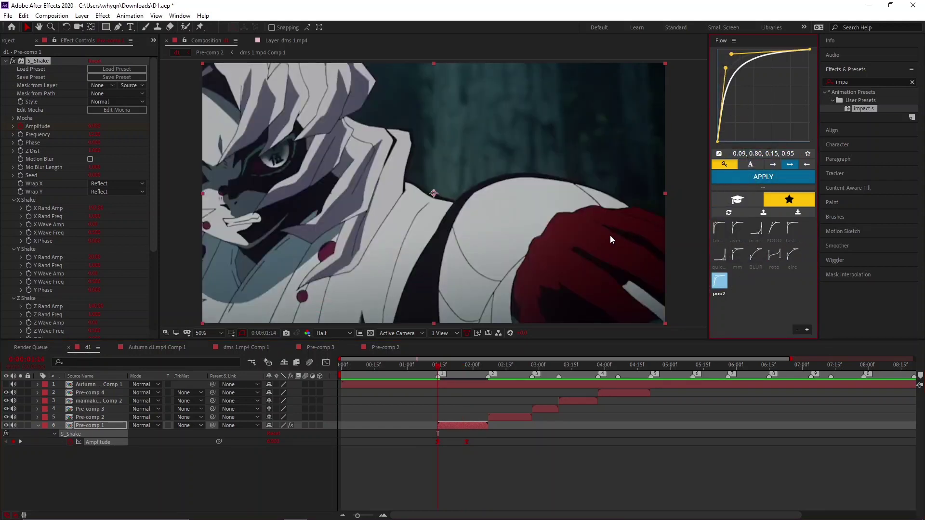
# Examine Pre-comp 1's Amplitude curve in the graph editor and preview the shake
pyautogui.click(326, 363)
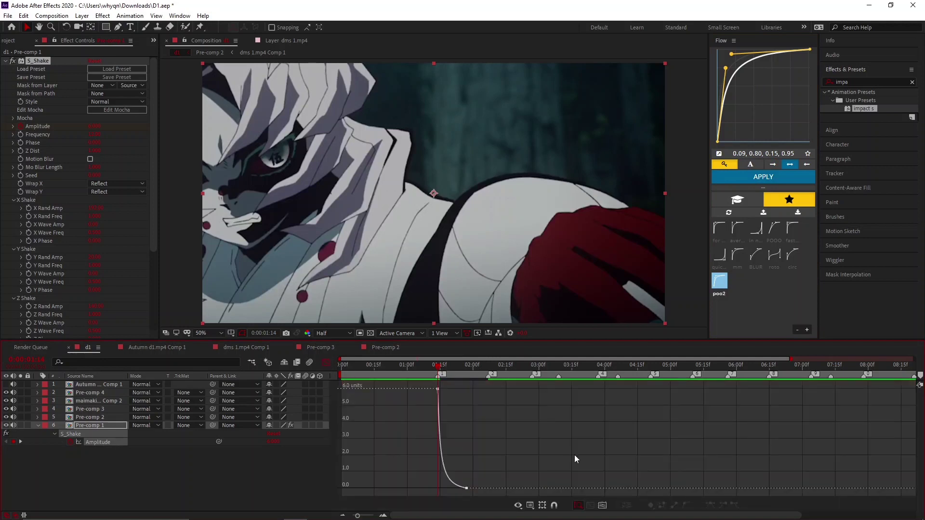
pyautogui.click(601, 506)
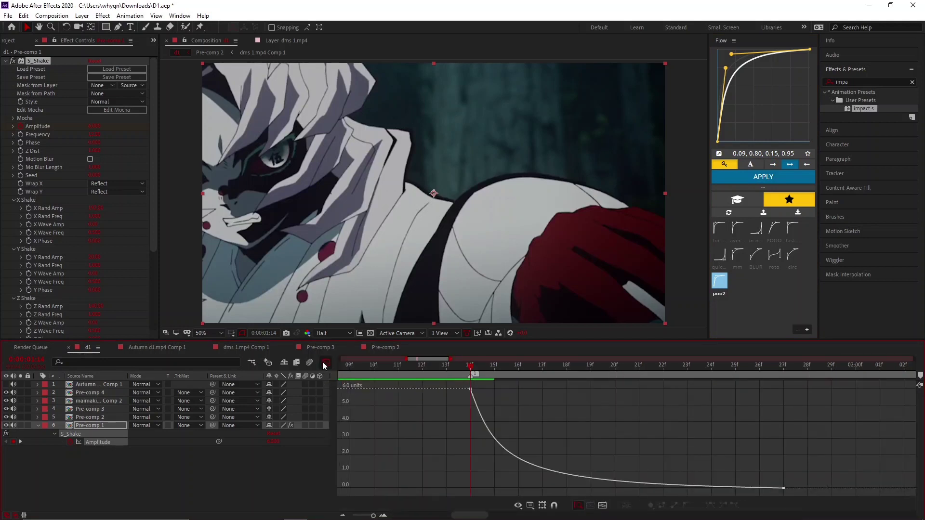
pyautogui.click(470, 389)
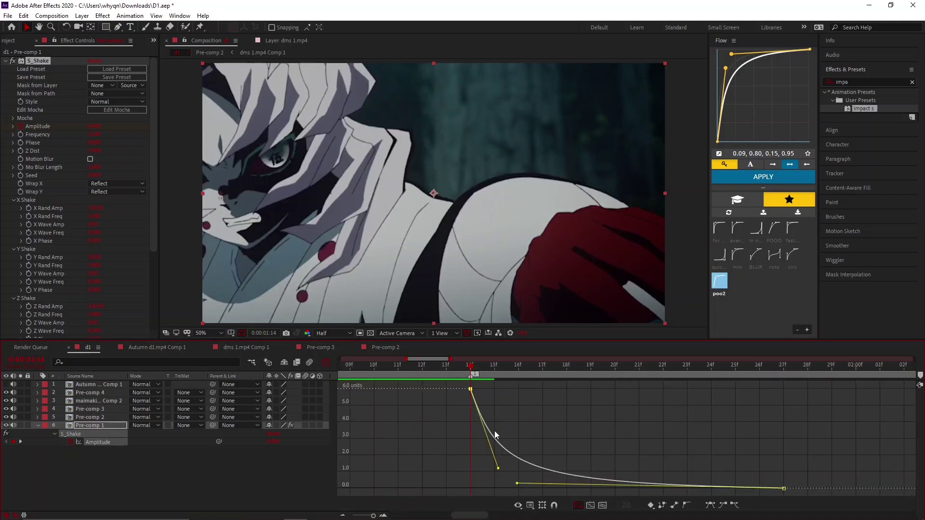
pyautogui.click(329, 364)
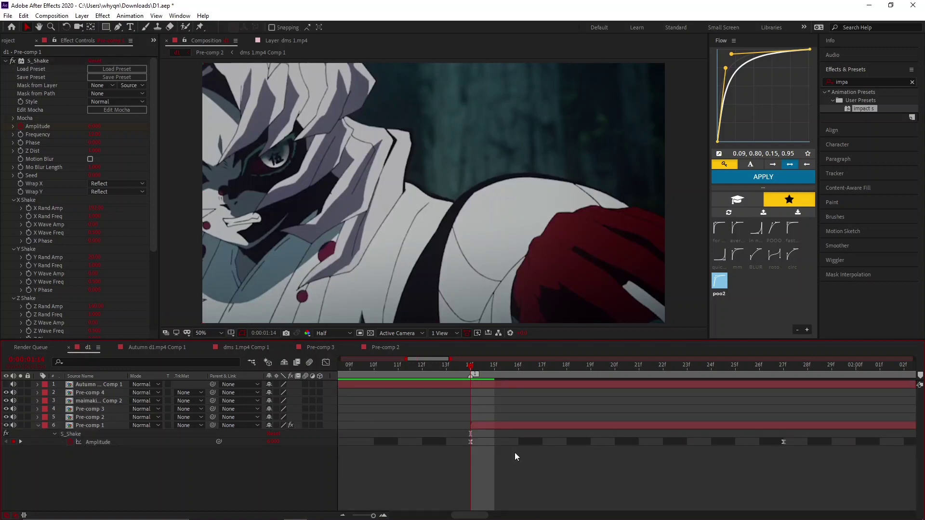
pyautogui.press('space')
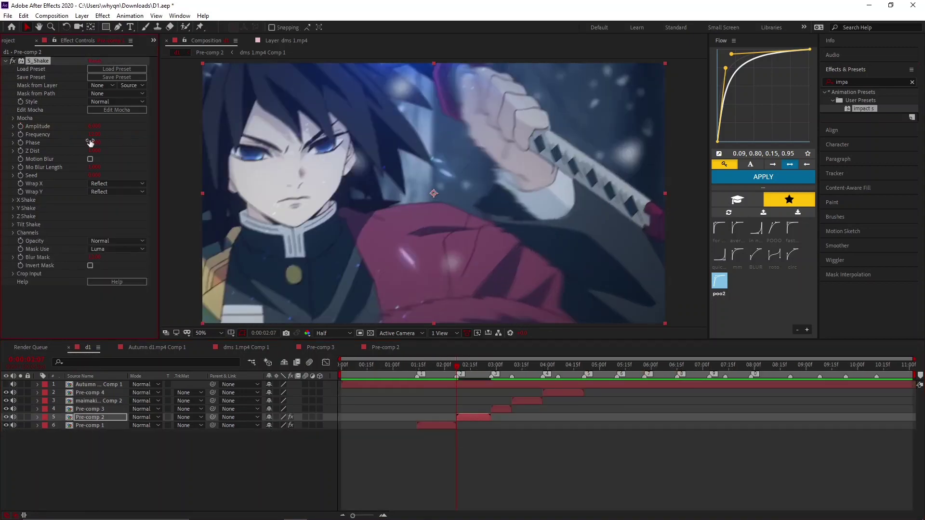
# Animate Pre-comp 2's S_Shake Amplitude with two keyframes eased by the poo2 curve, and preview the shake
pyautogui.press('u')
pyautogui.moveTo(469, 373); pyautogui.dragTo(475, 373)
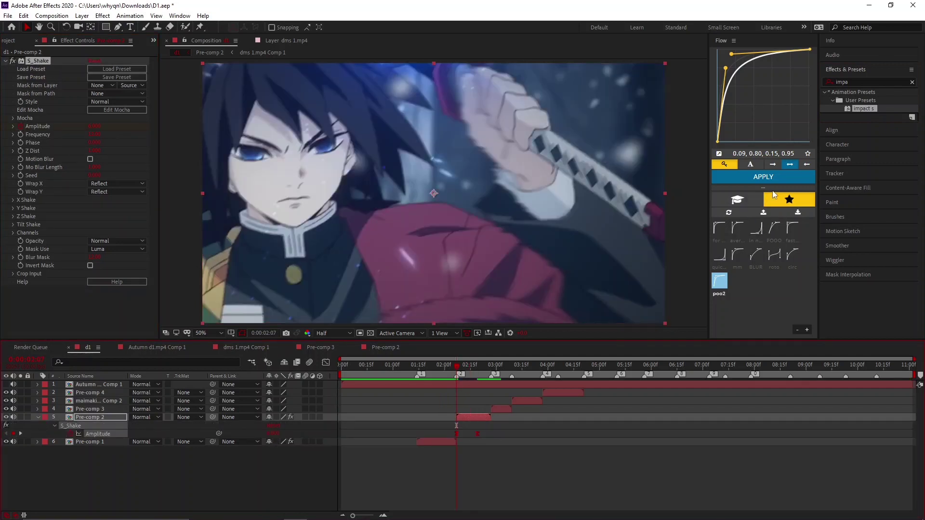
pyautogui.click(784, 177)
pyautogui.click(524, 457)
pyautogui.press('space')
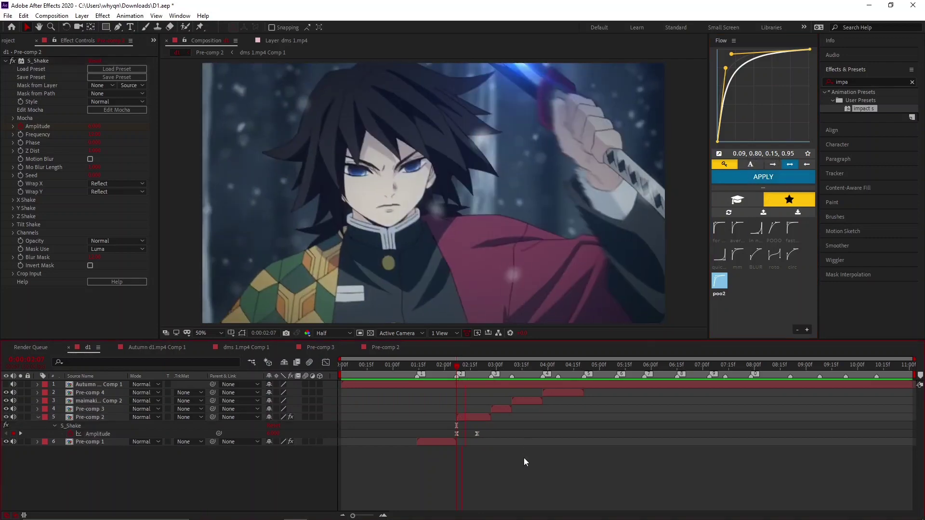
pyautogui.press('1')
pyautogui.press('space')
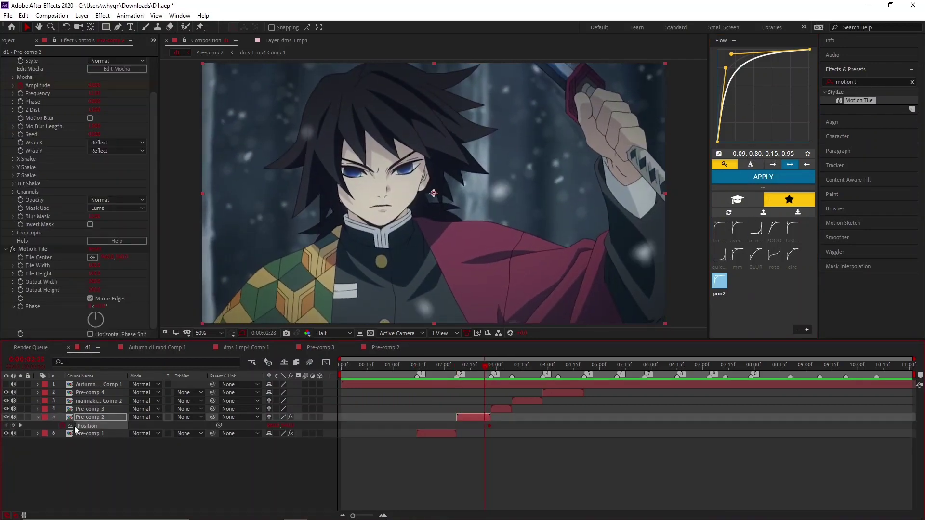
# Add a Position keyframe to Pre-comp 2 at 0:00:02:21 and move the layer down and to the right at 0:00:02:26
pyautogui.press('pageup')
pyautogui.press('pageup')
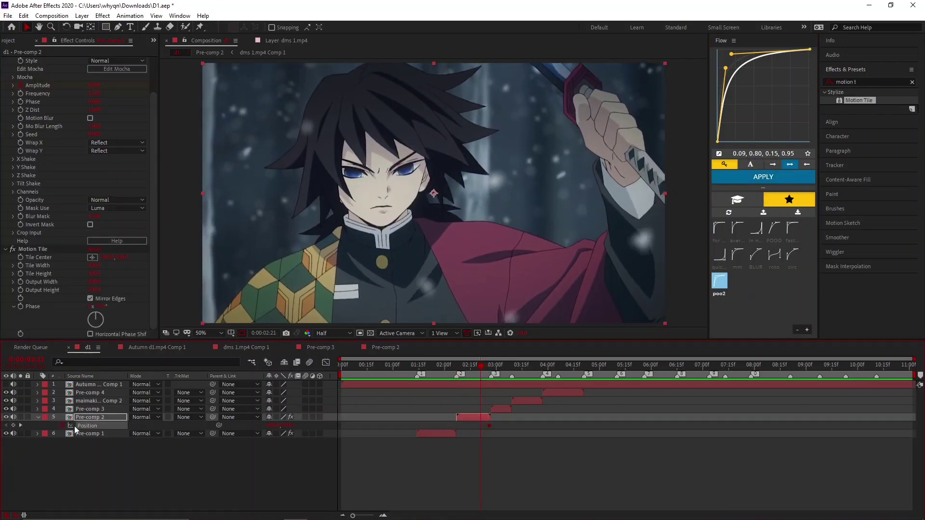
pyautogui.click(23, 425)
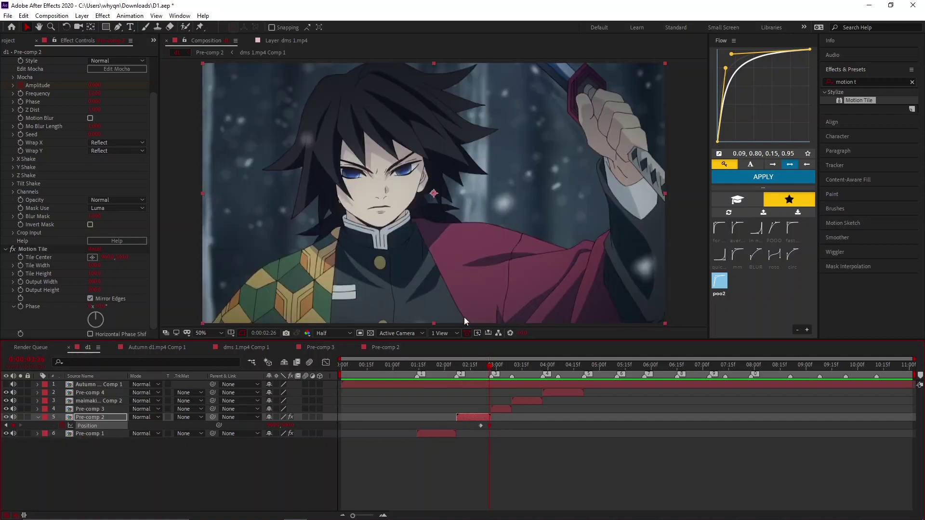
pyautogui.moveTo(435, 196); pyautogui.dragTo(460, 205)
# Ease both Position keyframes on Pre-comp 2 with the saved 0.69, 0.00, 1.00, 0.00 curve
pyautogui.moveTo(514, 428); pyautogui.dragTo(473, 428)
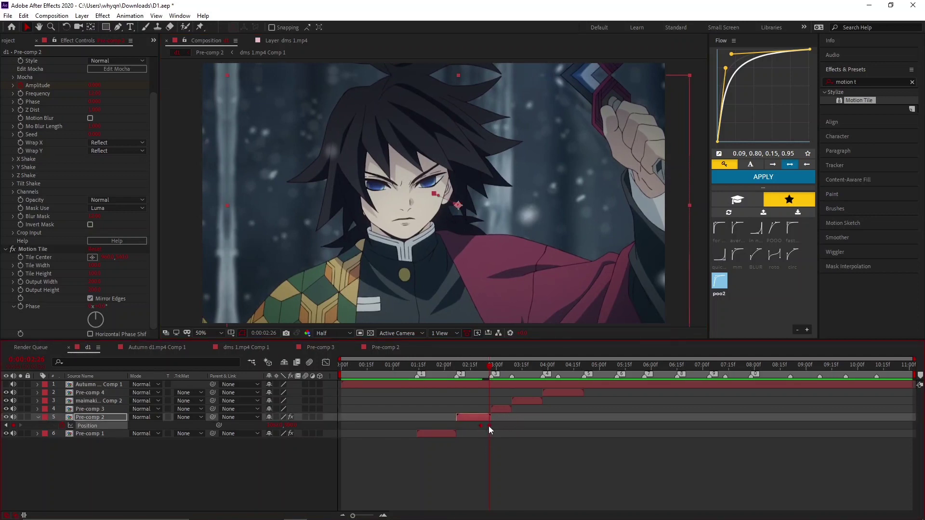
pyautogui.rightClick(488, 426)
pyautogui.moveTo(554, 418)
pyautogui.click(651, 359)
pyautogui.click(755, 233)
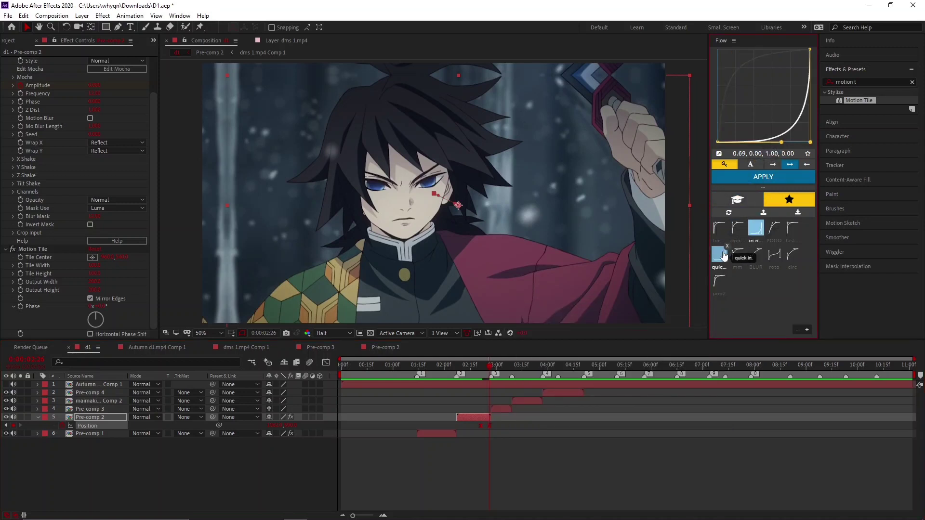
pyautogui.click(756, 227)
pyautogui.click(767, 179)
# Preview Pre-comp 2's eased Position move up to the cut into Pre-comp 3
pyautogui.press('pageup')
pyautogui.press('pageup')
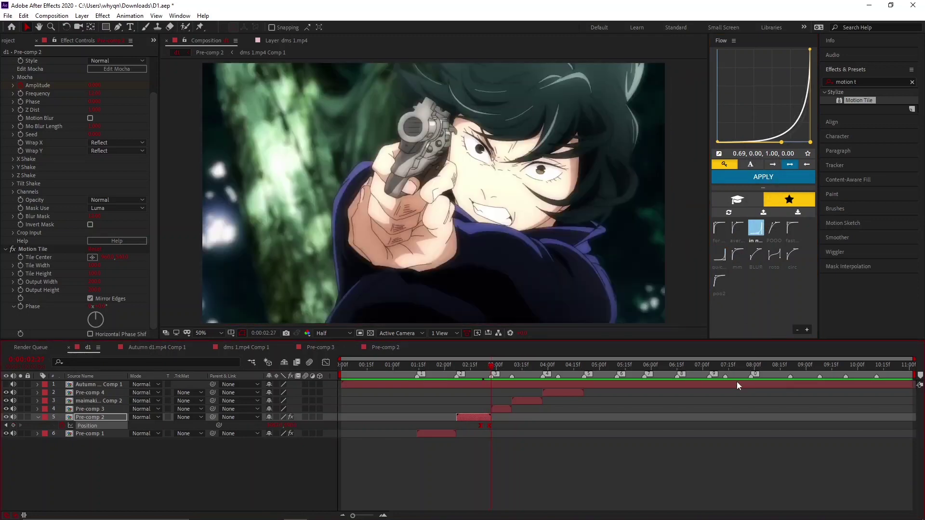
pyautogui.press('space')
pyautogui.press('space')
pyautogui.press('space')
pyautogui.press('space')
pyautogui.press('space')
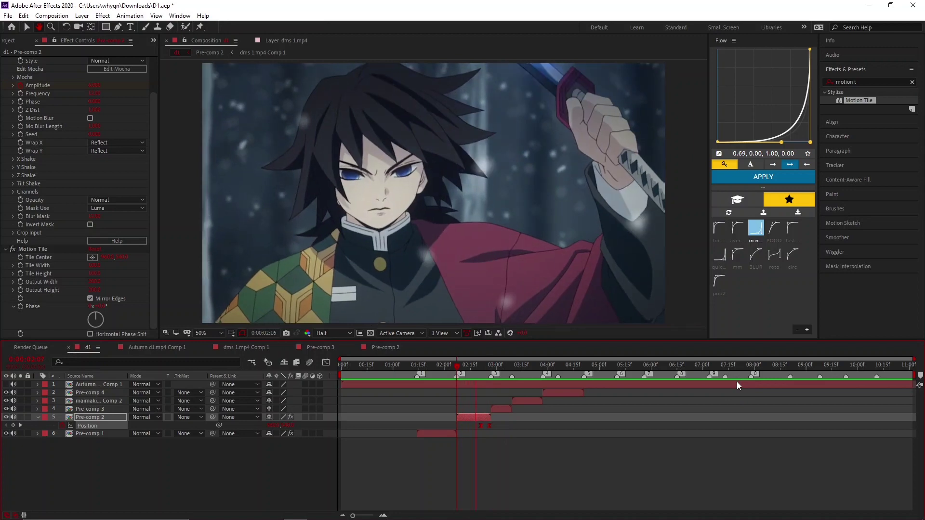
pyautogui.press('space')
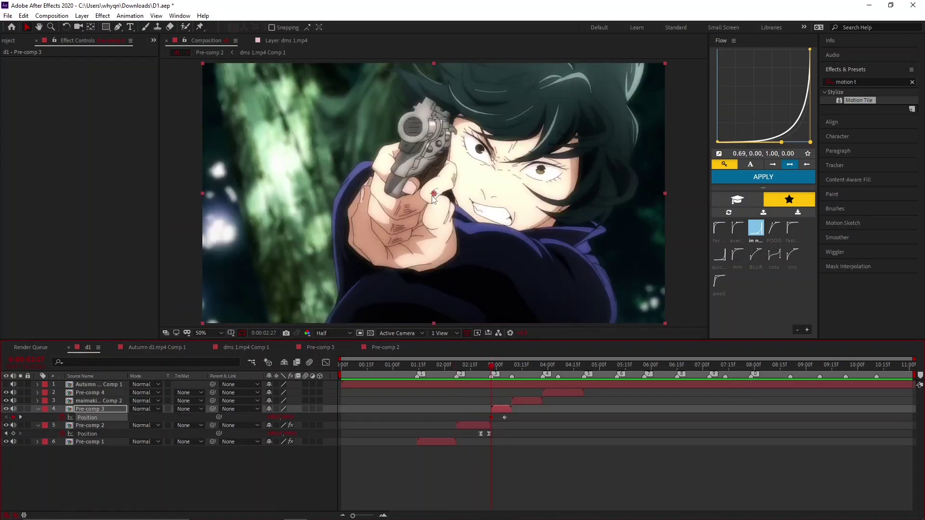
# Shift Pre-comp 3's starting position up and left, and apply Motion Tile with Mirror Edges, Output Width 200 and an enlarged Output Height
pyautogui.moveTo(433, 195); pyautogui.dragTo(396, 179)
pyautogui.doubleClick(860, 103)
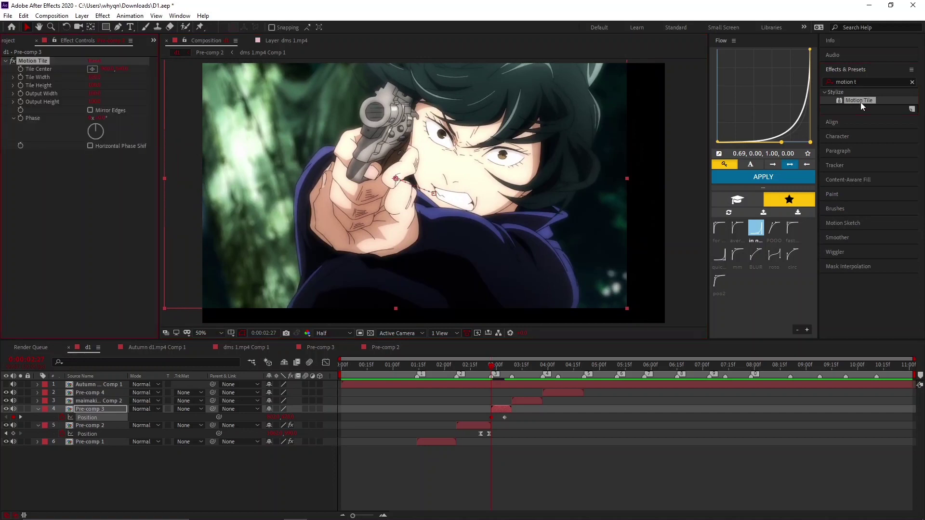
pyautogui.click(90, 110)
pyautogui.click(95, 102)
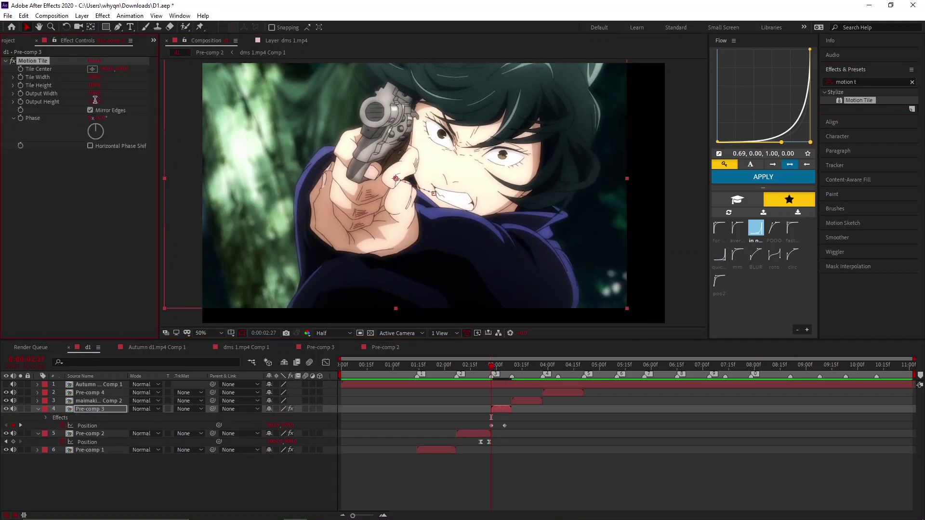
pyautogui.write('2')
pyautogui.press('Return')
pyautogui.click(91, 95)
pyautogui.write('200')
pyautogui.press('Return')
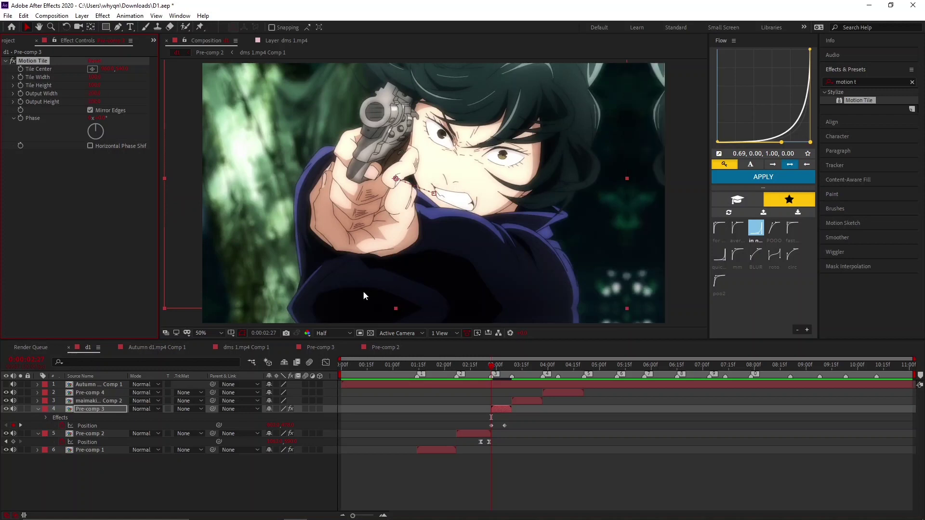
# Nudge Pre-comp 3's starting position slightly further left and ease its Position keyframes with the "for dissolve" curve, 0.00, 0.92, 0.12, 1.00
pyautogui.click(491, 426)
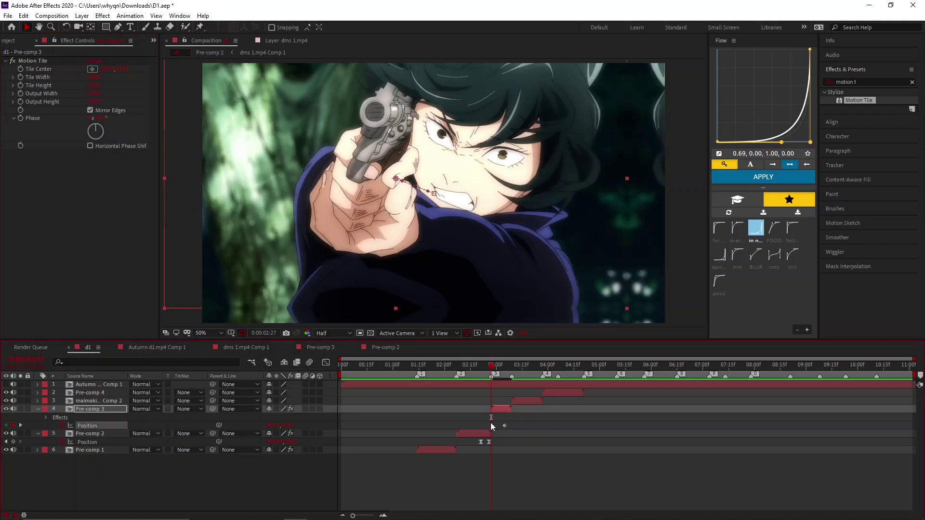
pyautogui.click(513, 418)
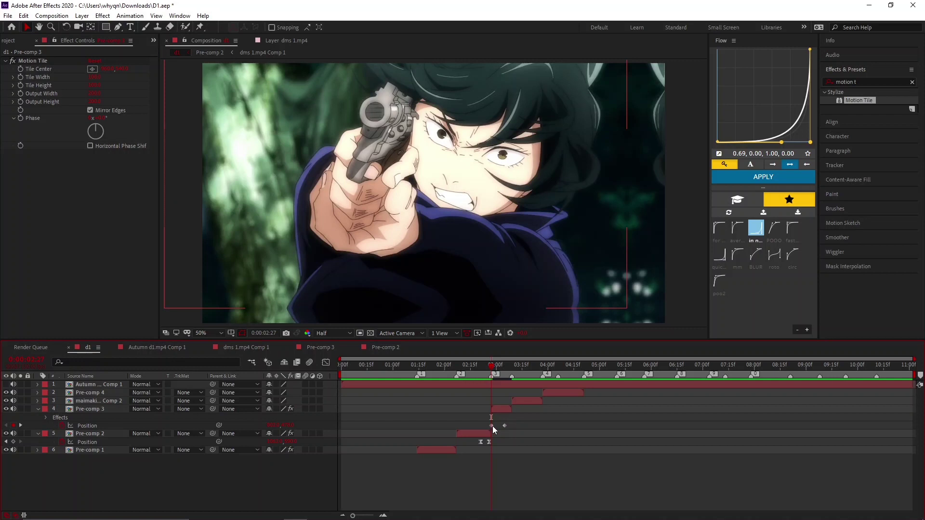
pyautogui.click(491, 425)
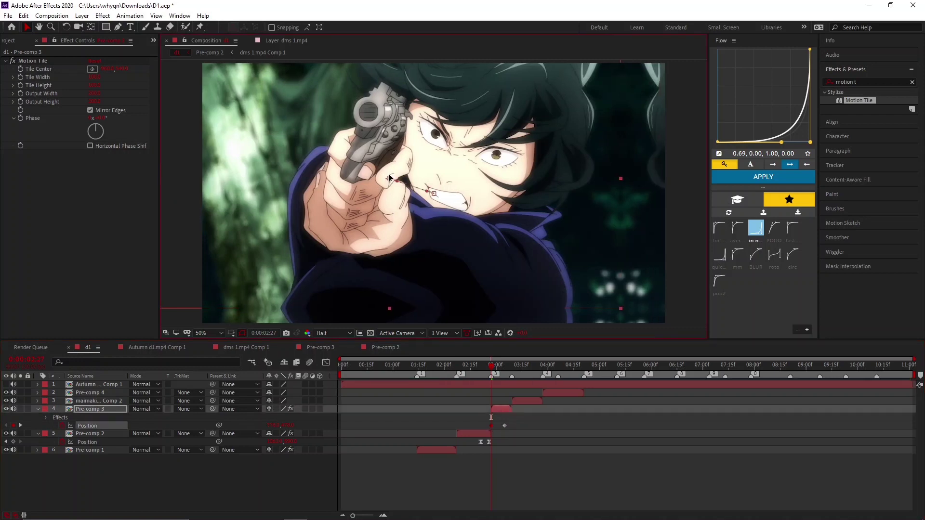
pyautogui.moveTo(538, 419); pyautogui.dragTo(476, 426)
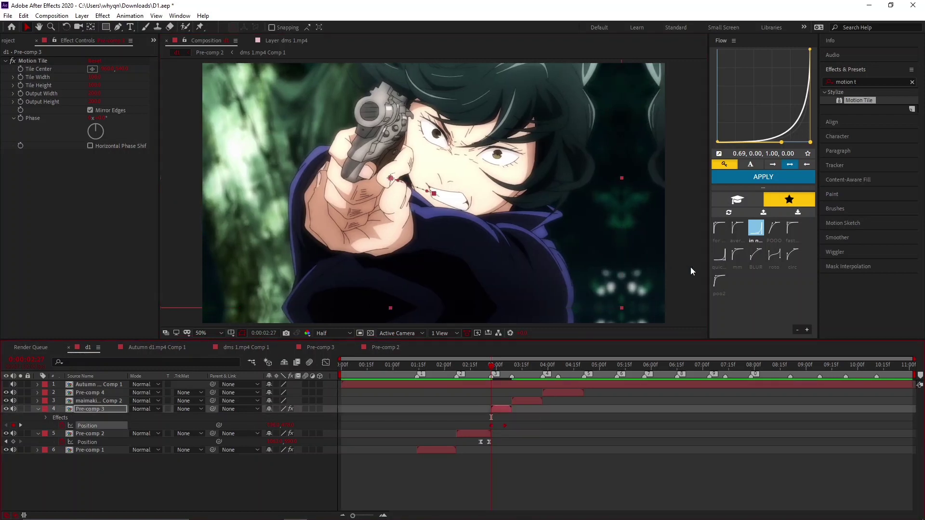
pyautogui.click(719, 228)
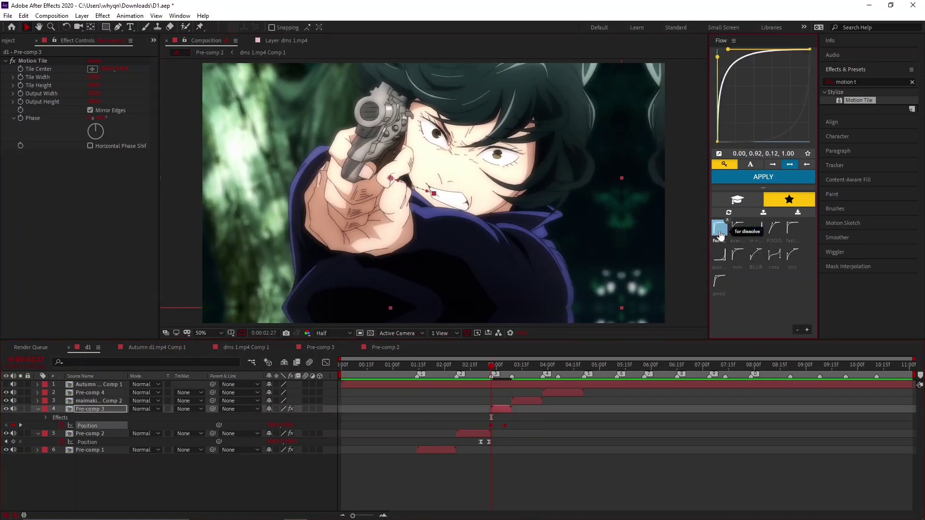
pyautogui.click(736, 179)
pyautogui.click(557, 459)
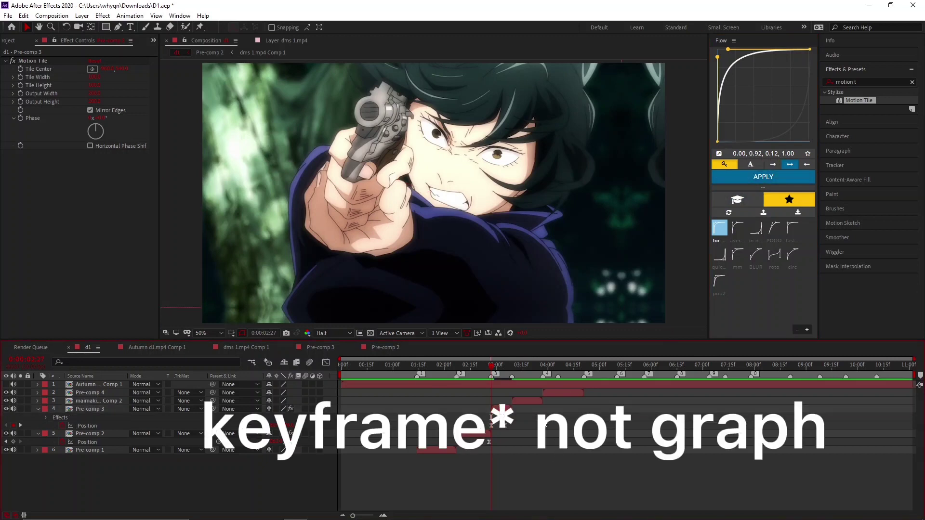
# Ease both Position keyframes on Pre-comp 3 with the saved "mm" curve, 0.00, 0.82, 0.25, 1.00, and preview the transition
pyautogui.moveTo(505, 426); pyautogui.dragTo(484, 422)
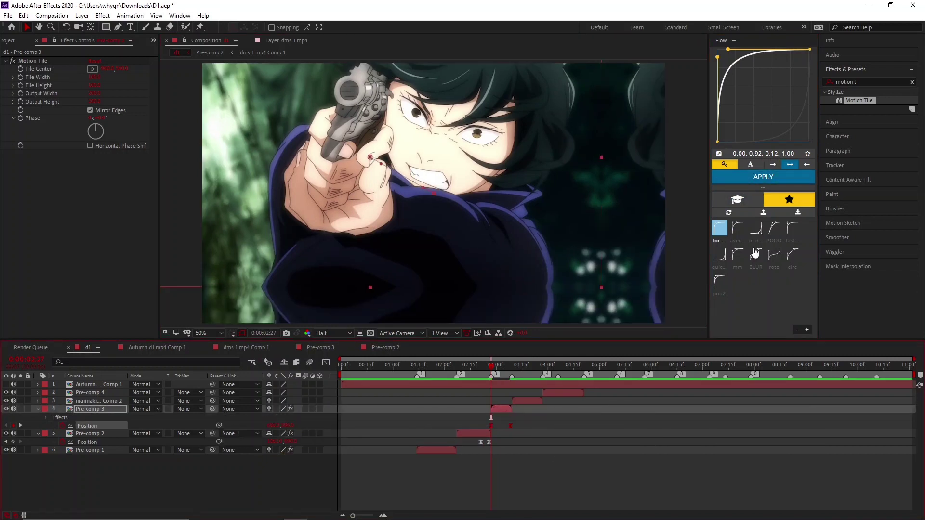
pyautogui.click(792, 180)
pyautogui.press('space')
pyautogui.click(594, 445)
pyautogui.press('2')
pyautogui.press('space')
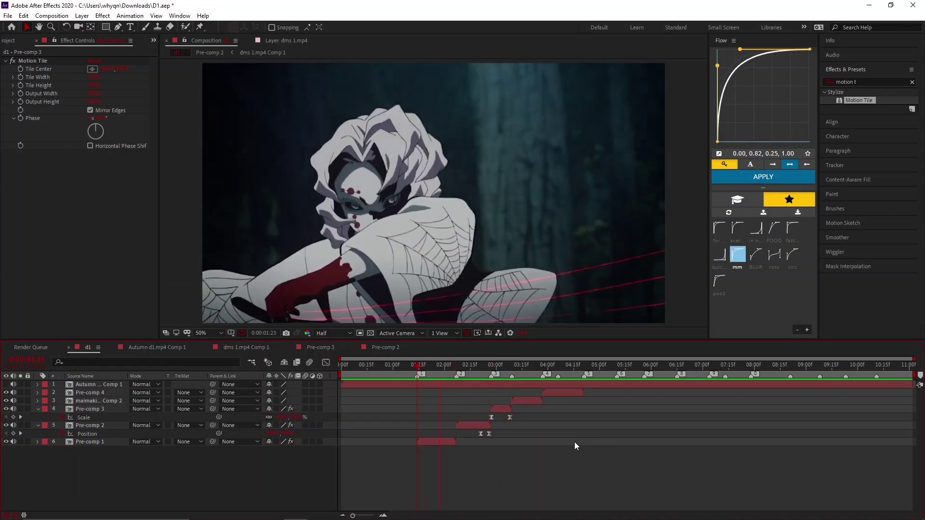
pyautogui.press('space')
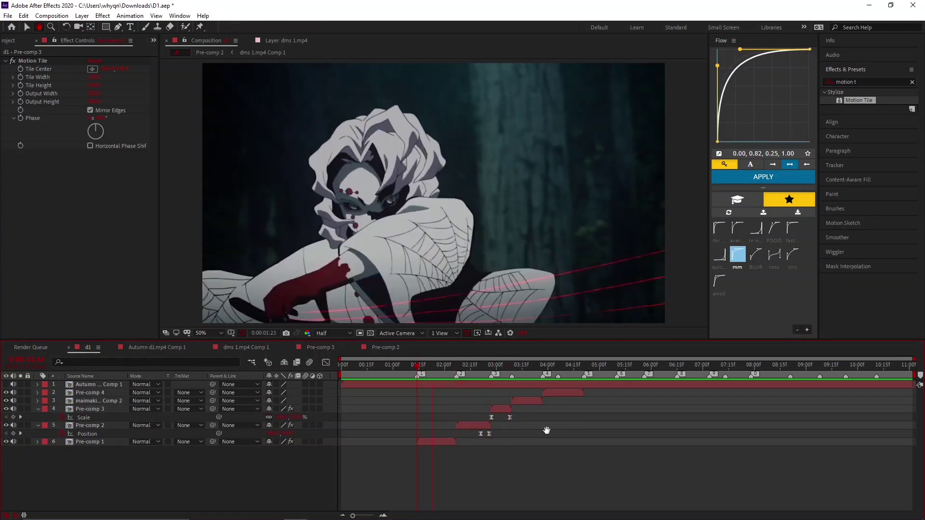
pyautogui.press('space')
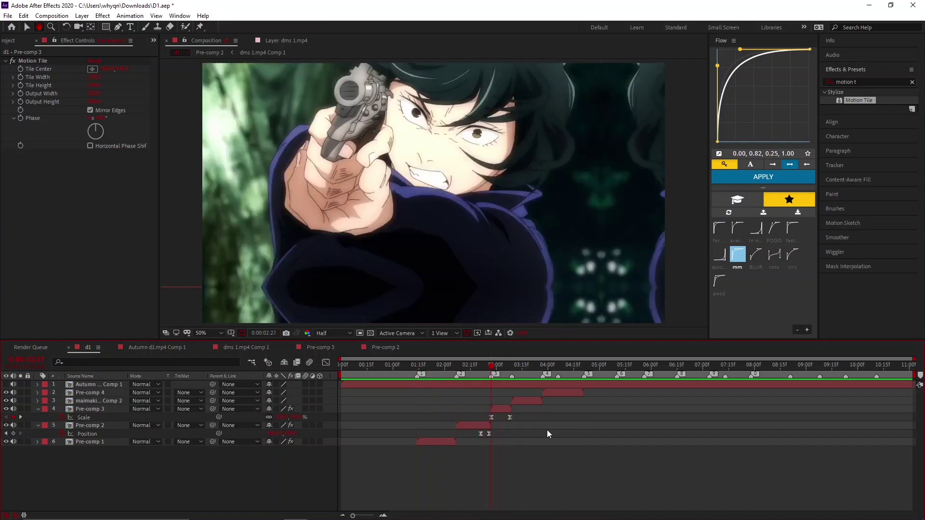
# Set Pre-comp 3's ending Scale to 115% and ease its Scale keyframes with the saved "mm" curve, 0.00, 0.82, 0.25, 1.00
pyautogui.click(494, 407)
pyautogui.click(282, 417)
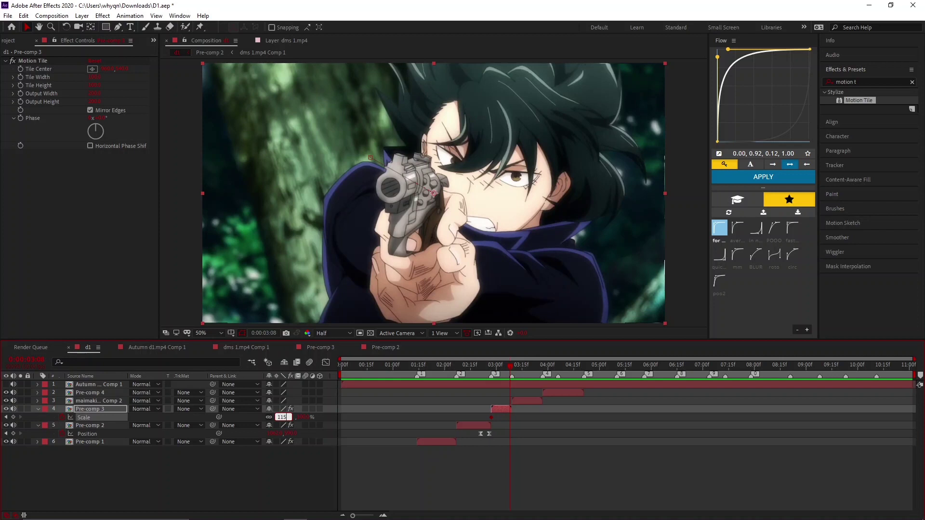
pyautogui.press('Return')
pyautogui.press('j')
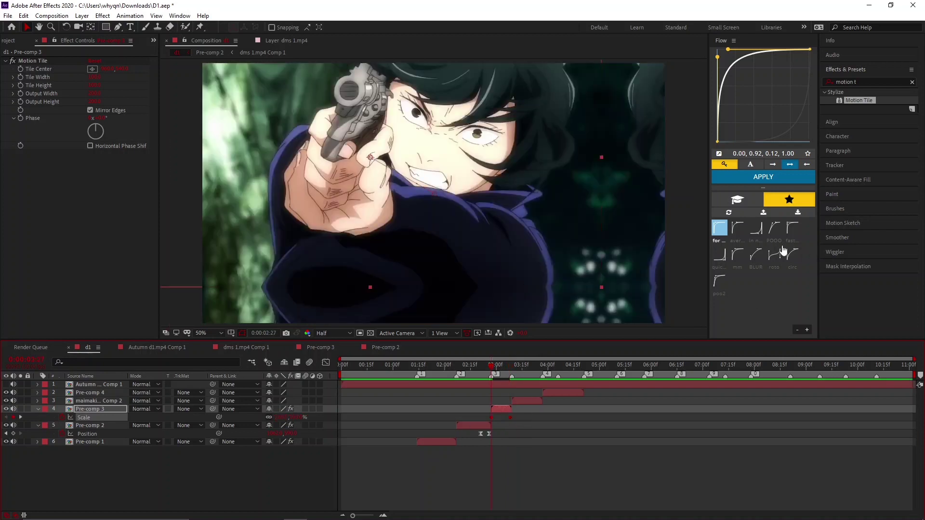
pyautogui.click(737, 254)
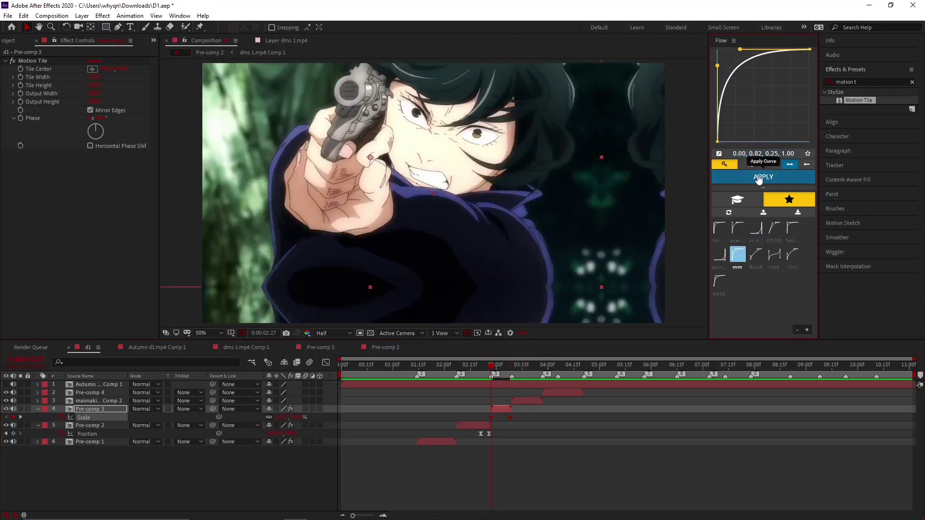
pyautogui.click(759, 177)
# Preview the transition into Pre-comp 3 with its eased zoom, playing from marker 2 and again from marker 1
pyautogui.click(603, 460)
pyautogui.press('space')
pyautogui.press('space')
pyautogui.press('space')
pyautogui.press('2')
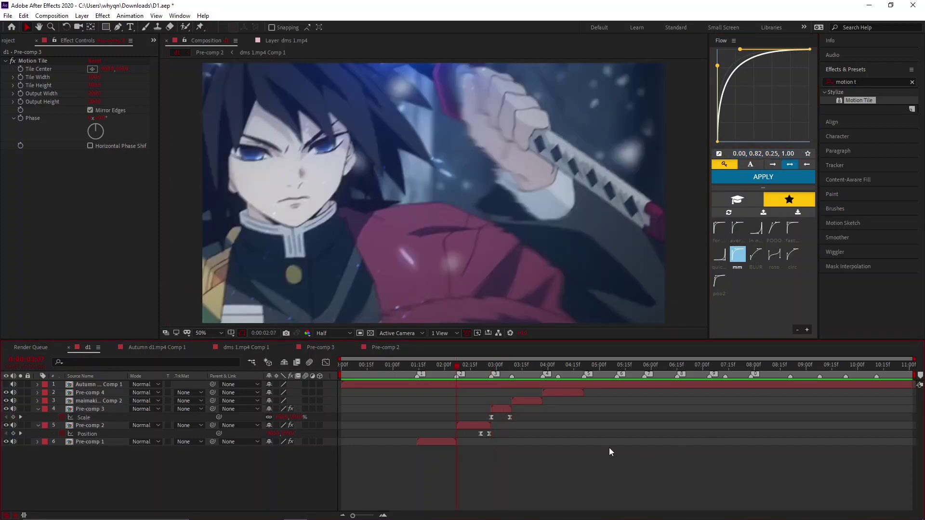
pyautogui.press('space')
pyautogui.press('1')
pyautogui.press('space')
pyautogui.press('space')
pyautogui.press('space')
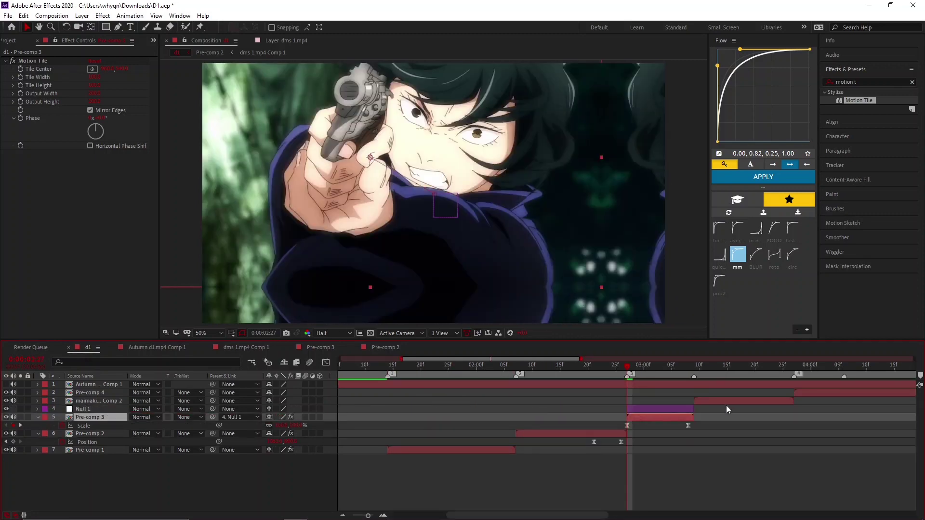
pyautogui.click(654, 408)
pyautogui.press('p')
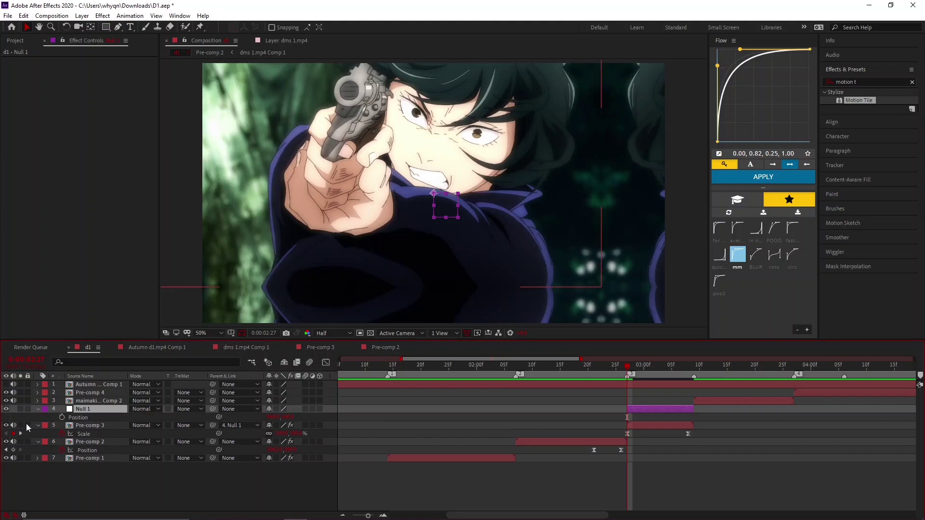
pyautogui.click(62, 416)
pyautogui.press('pagedown')
pyautogui.press('pagedown')
pyautogui.press('pagedown')
pyautogui.press('pagedown')
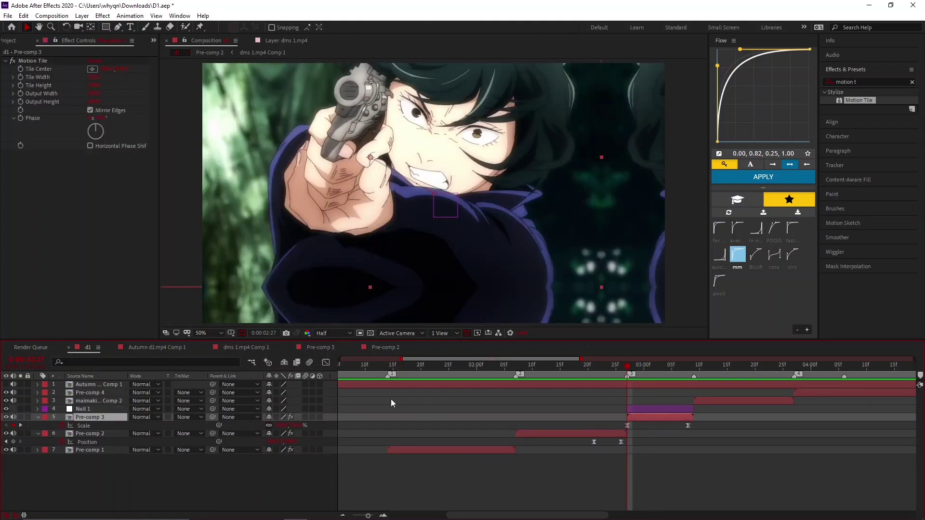
# Parent Pre-comp 3 to Null 1 and add a starting Position keyframe on the null at 0:00:02:27
pyautogui.moveTo(212, 417); pyautogui.dragTo(91, 409)
pyautogui.click(655, 409)
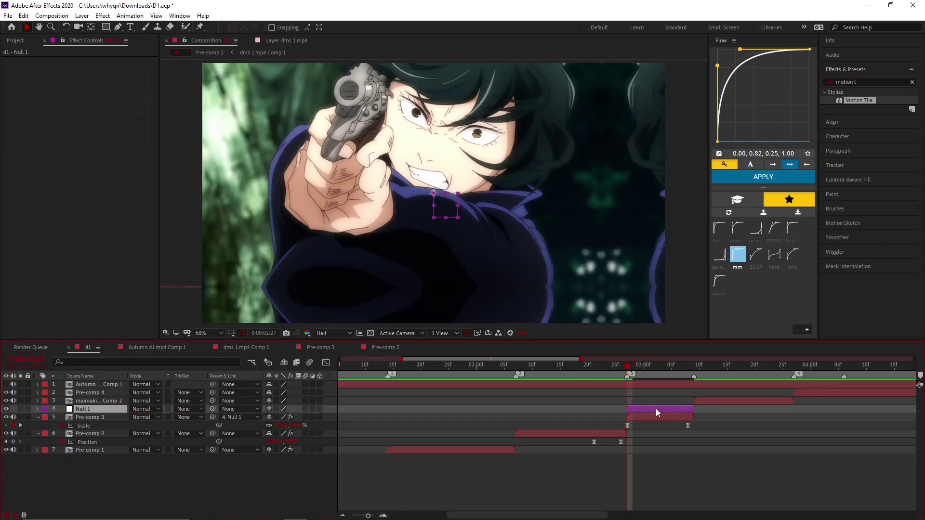
pyautogui.press('p')
pyautogui.click(61, 416)
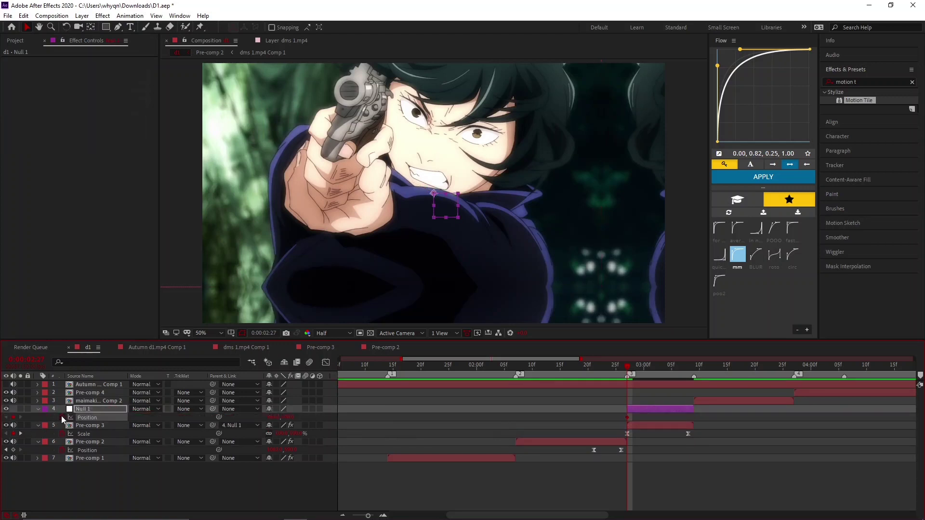
# Add further Position keyframes on Null 1 at 0:00:03:01, 0:00:03:05 and 0:00:03:08
pyautogui.press('pagedown')
pyautogui.press('pagedown')
pyautogui.press('pagedown')
pyautogui.press('pagedown')
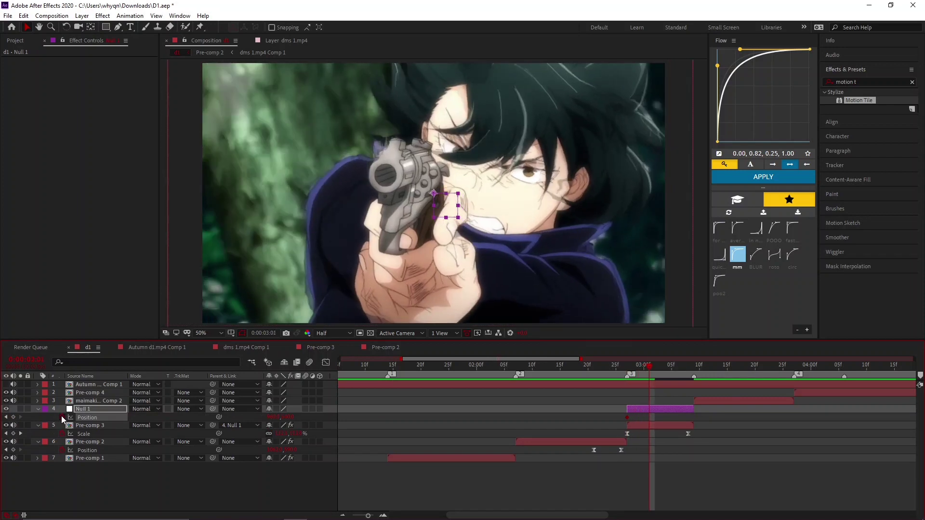
pyautogui.press('pagedown')
pyautogui.press('pagedown')
pyautogui.press('pagedown')
pyautogui.press('pagedown')
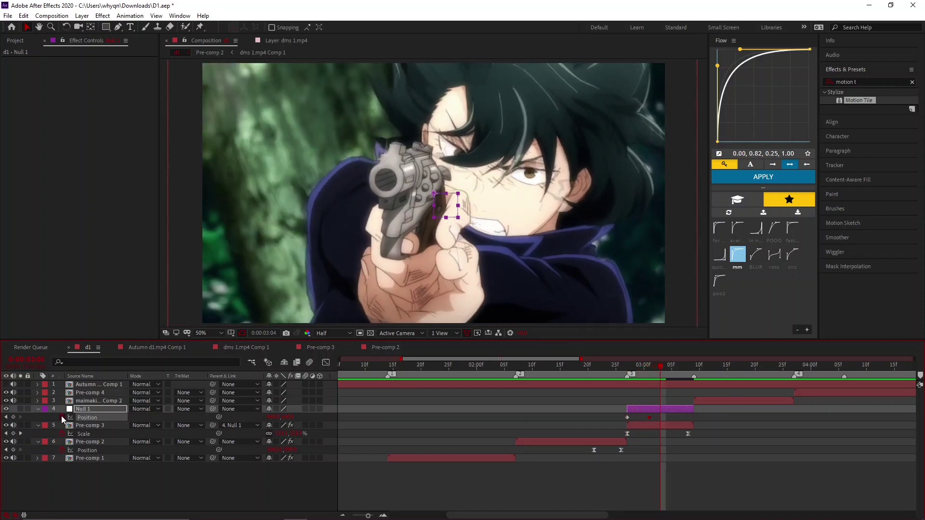
pyautogui.press('pagedown')
pyautogui.press('pagedown')
pyautogui.press('pagedown')
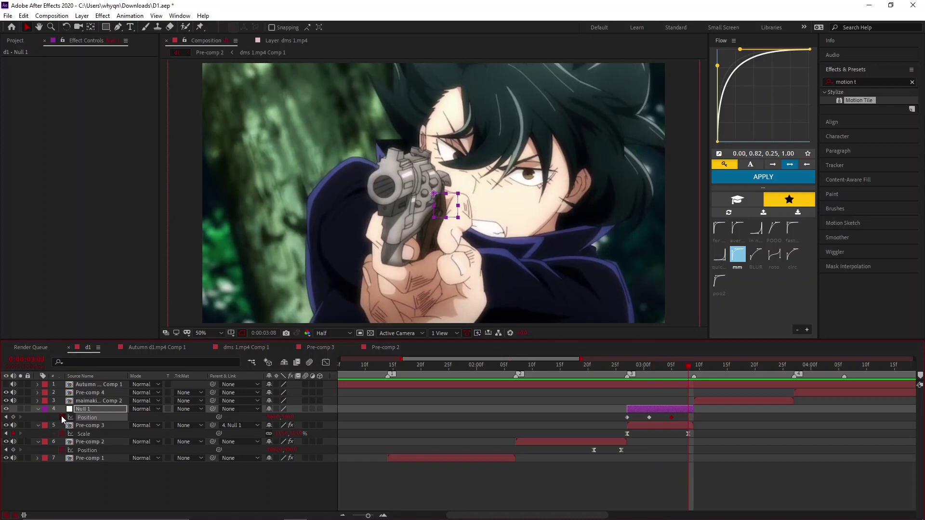
# Offset Null 1 slightly left and down at its 0:00:03:01 Position keyframe
pyautogui.press('pageup')
pyautogui.press('pageup')
pyautogui.press('pageup')
pyautogui.press('pageup')
pyautogui.press('pageup')
pyautogui.press('pageup')
pyautogui.press('pageup')
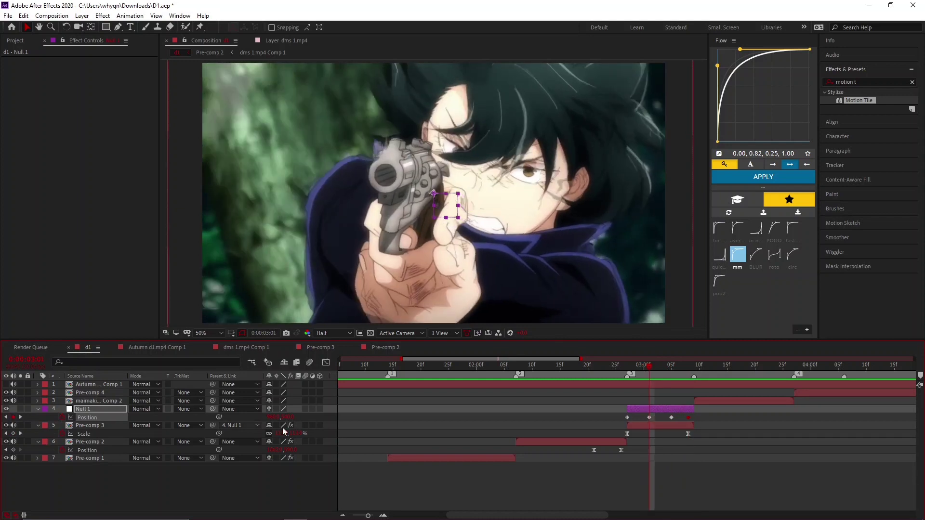
pyautogui.click(649, 417)
pyautogui.moveTo(433, 195); pyautogui.dragTo(426, 200)
# Raise Null 1 slightly at its 0:00:03:05 Position keyframe and preview the shake on Pre-comp 3
pyautogui.press('pagedown')
pyautogui.press('pagedown')
pyautogui.press('pagedown')
pyautogui.press('pagedown')
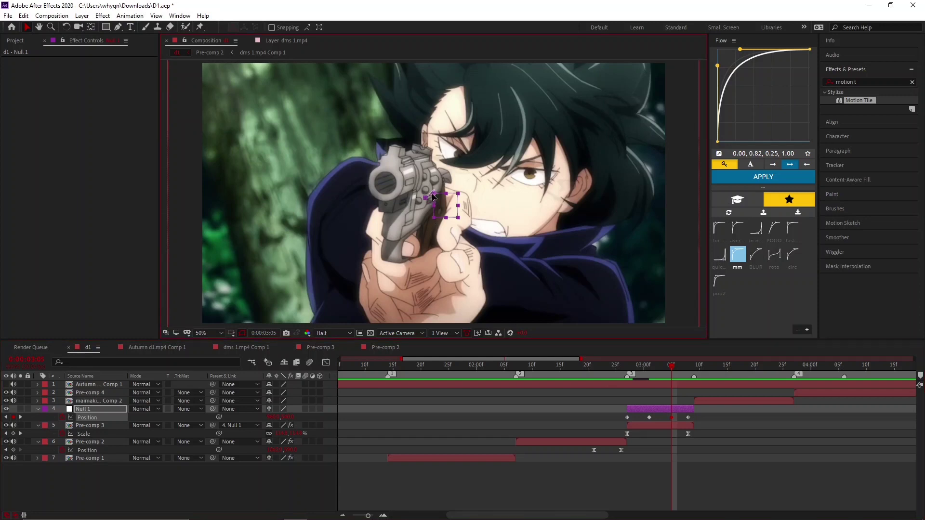
pyautogui.moveTo(432, 196); pyautogui.dragTo(432, 194)
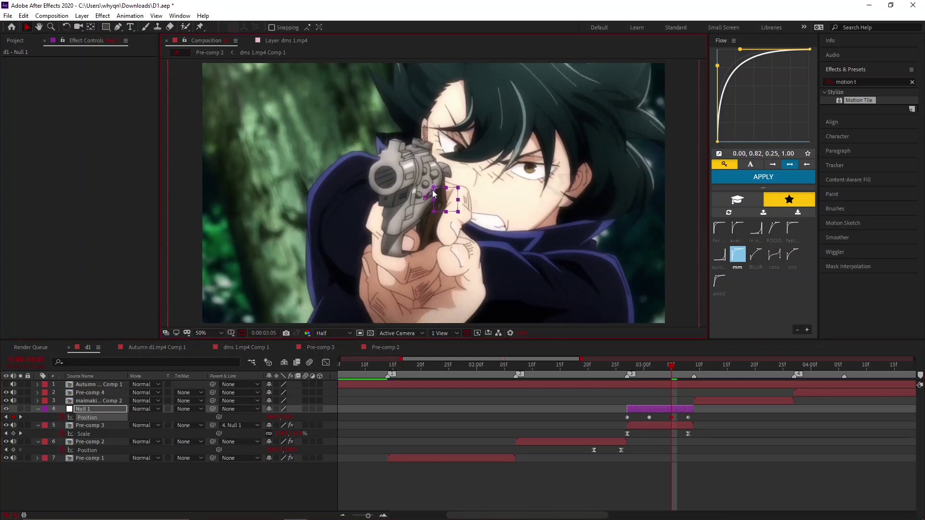
pyautogui.press('pagedown')
pyautogui.press('pagedown')
pyautogui.press('pagedown')
pyautogui.press('space')
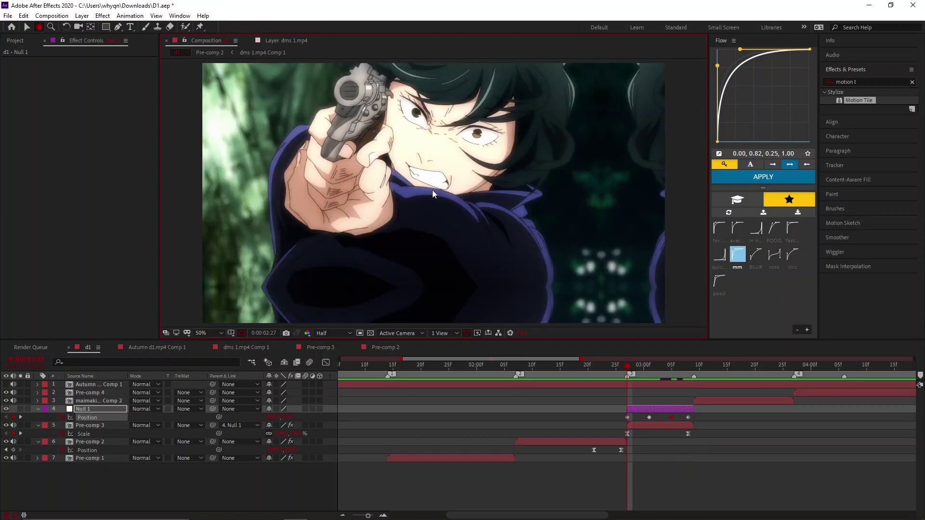
pyautogui.press('space')
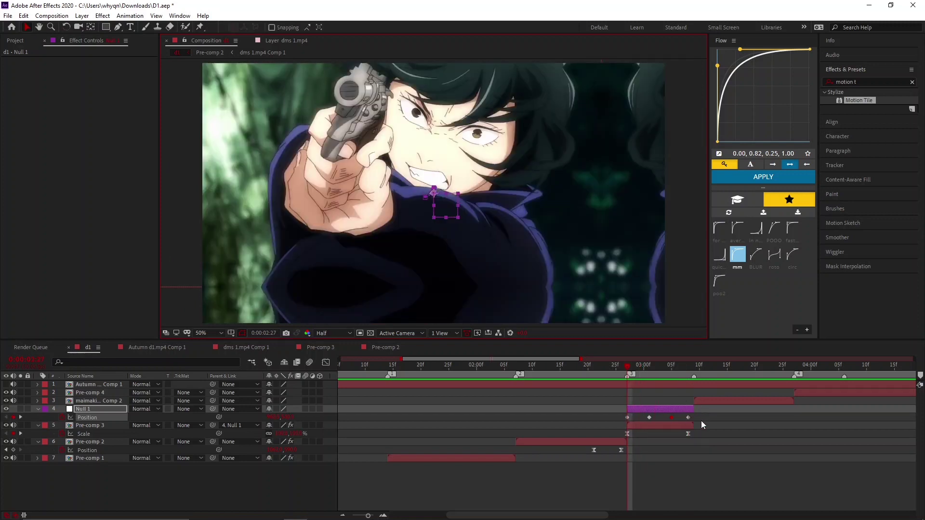
# Apply Easy Ease to all four Position keyframes on Null 1 and preview the smoothed shake
pyautogui.moveTo(701, 421); pyautogui.dragTo(602, 408)
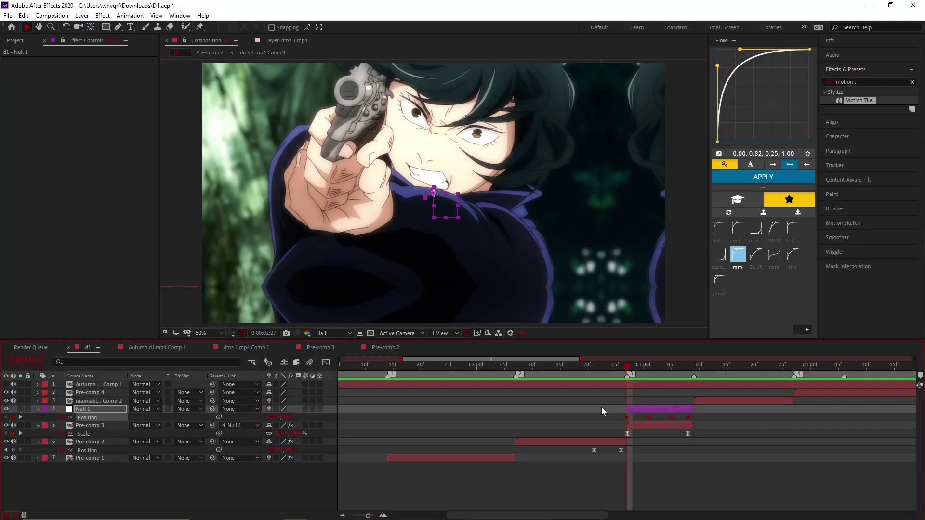
pyautogui.press('F9')
pyautogui.rightClick(646, 419)
pyautogui.click(785, 441)
pyautogui.click(760, 452)
pyautogui.press('space')
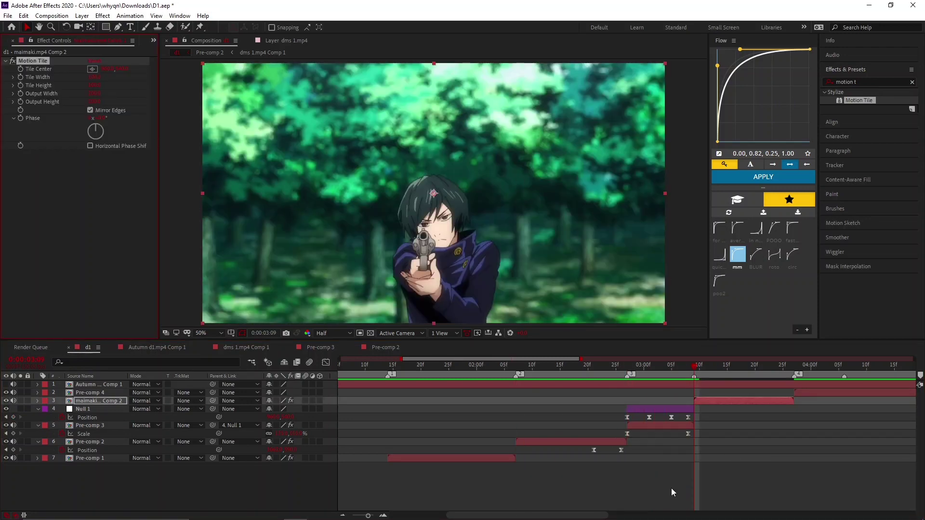
# Shift Null 1 right and slightly up at its last Position keyframe, 0:00:03:08
pyautogui.click(721, 443)
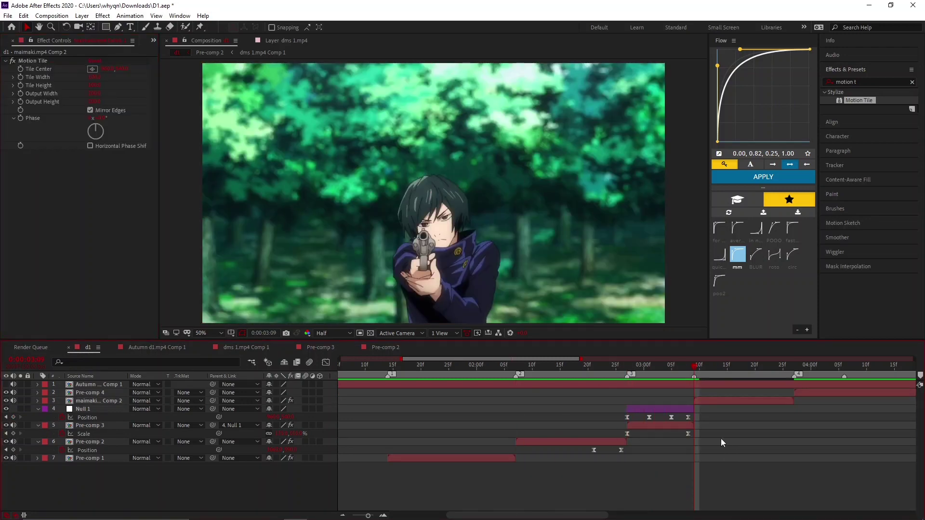
pyautogui.press('pageup')
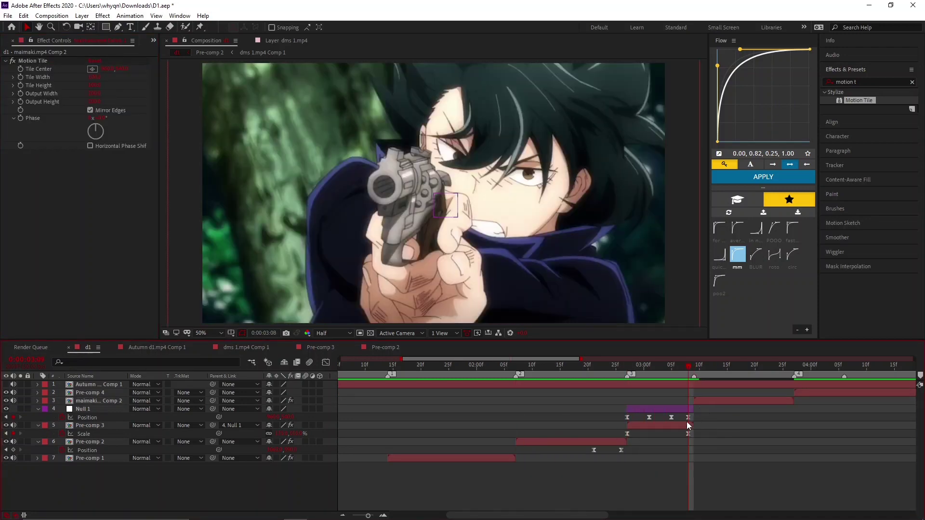
pyautogui.click(689, 417)
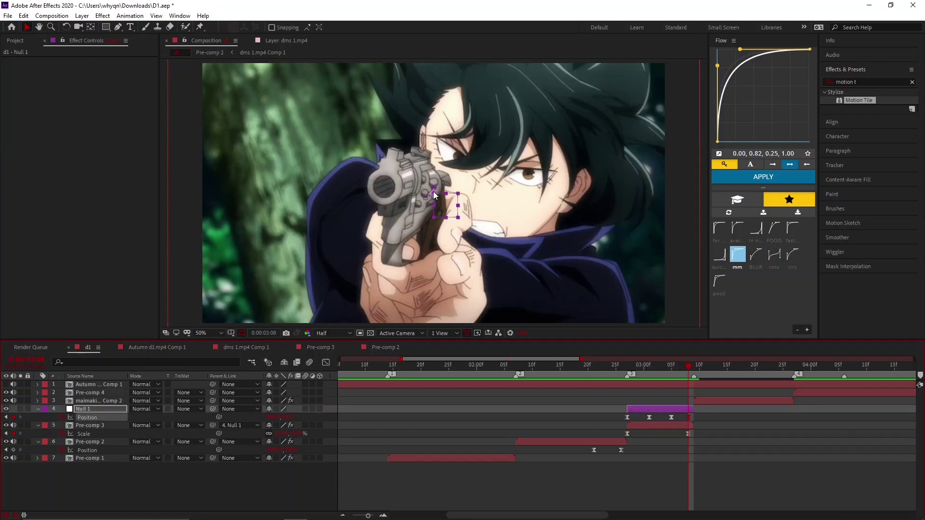
pyautogui.moveTo(434, 193); pyautogui.dragTo(467, 189)
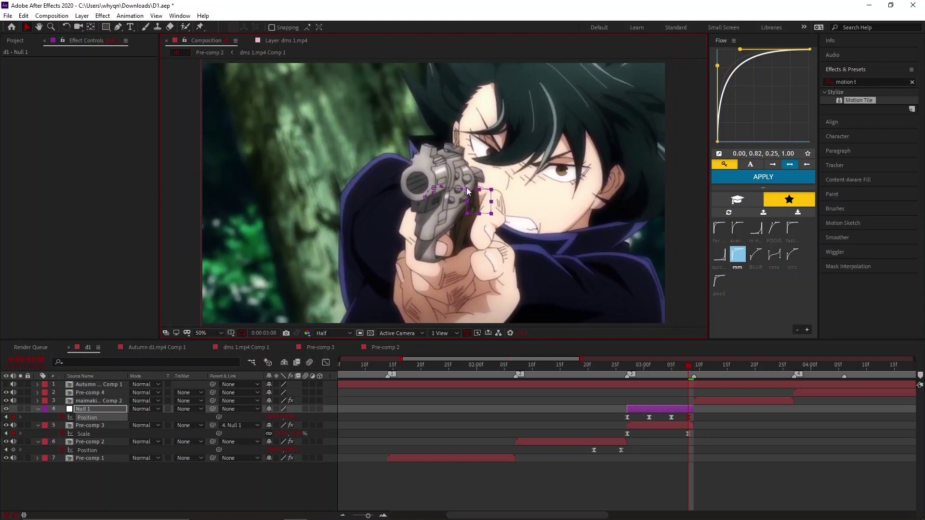
# Ease Null 1's last two Position keyframes with the saved "in nuetral" curve, 0.69, 0.00, 1.00, 0.00
pyautogui.keyDown('shift'); pyautogui.click(671, 417); pyautogui.keyUp('shift')
pyautogui.click(755, 227)
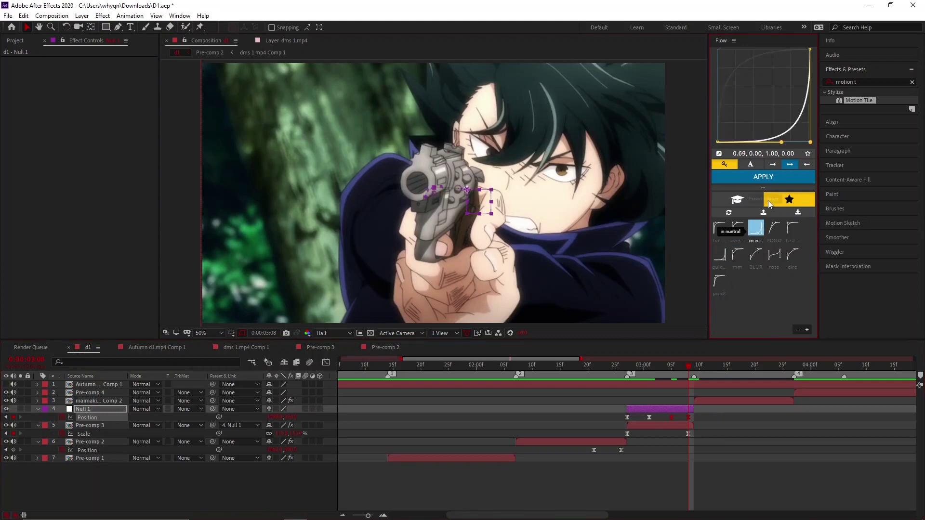
pyautogui.click(772, 186)
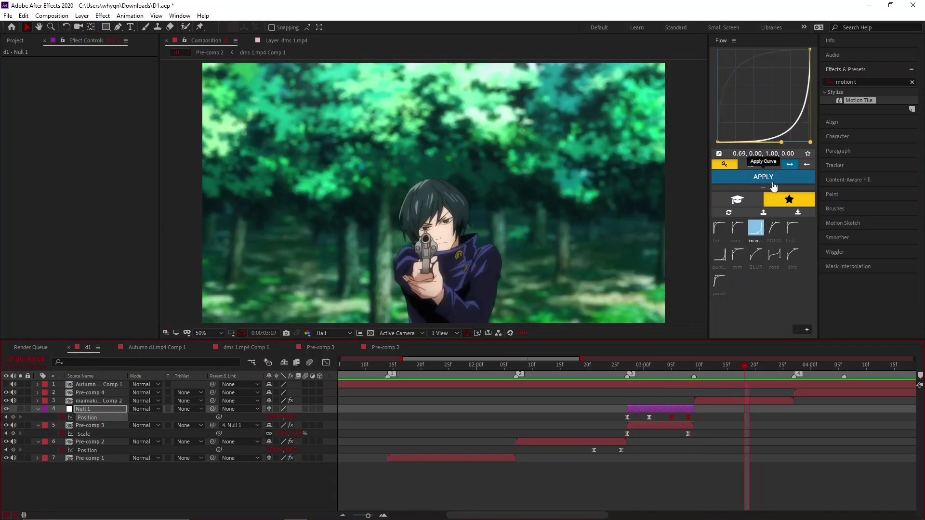
# Add Position keyframes on maimaki.mp4 Comp 2 at 0:00:03:09 and 0:00:03:21, select the first and check the frame before the cut
pyautogui.click(707, 400)
pyautogui.press('p')
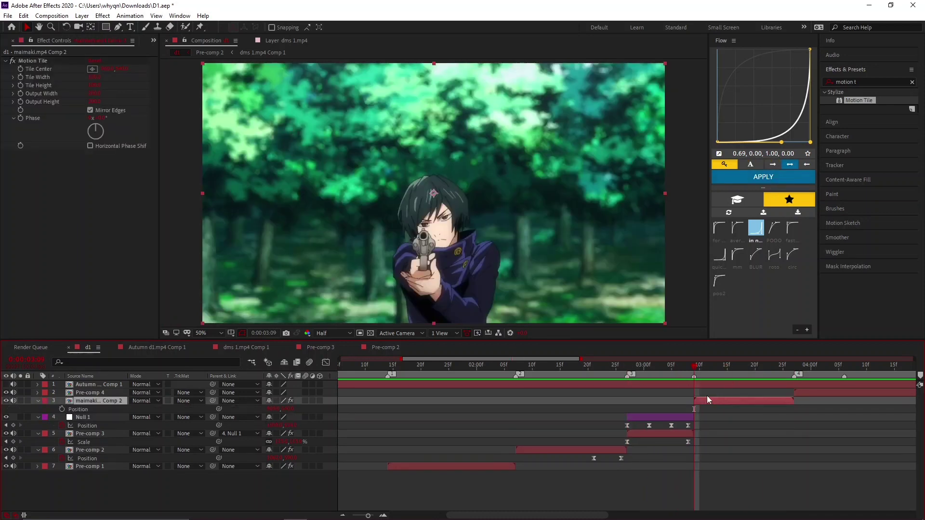
pyautogui.click(62, 409)
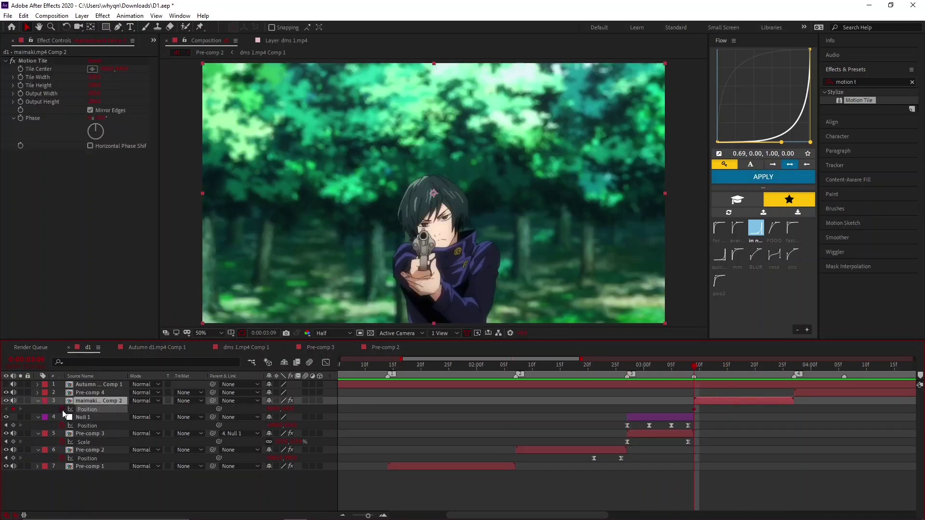
pyautogui.moveTo(710, 369); pyautogui.dragTo(755, 376)
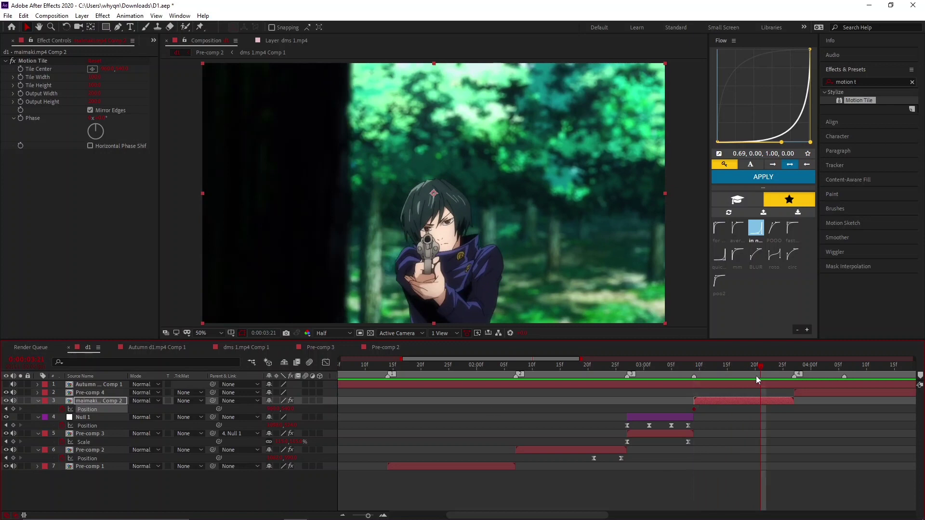
pyautogui.click(7, 409)
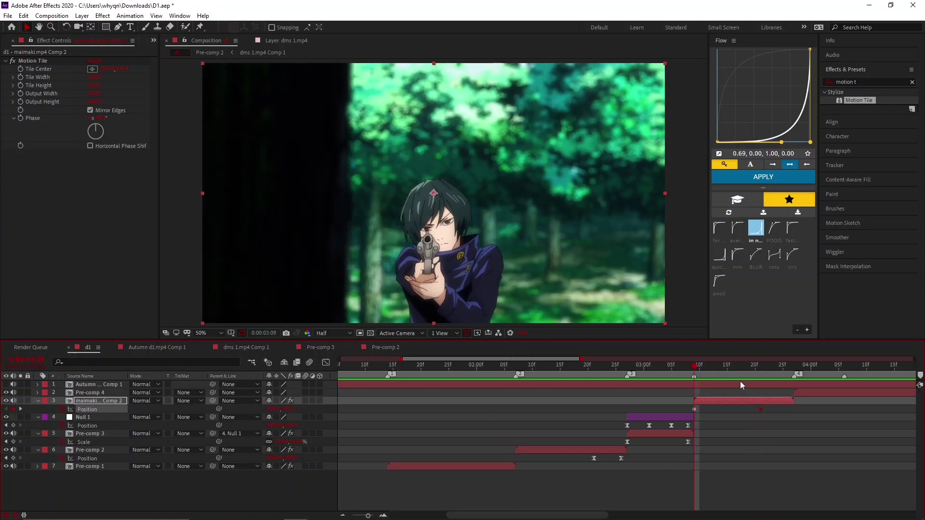
pyautogui.click(694, 408)
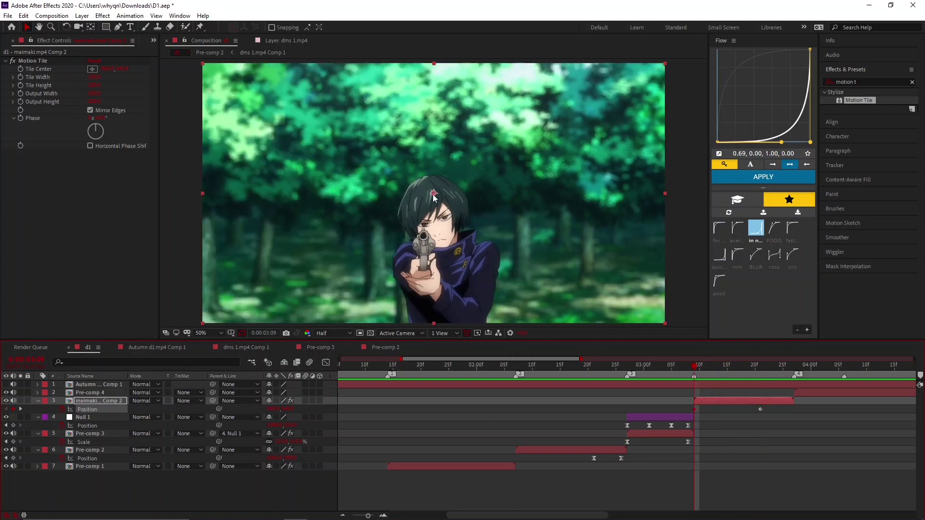
pyautogui.press('pageup')
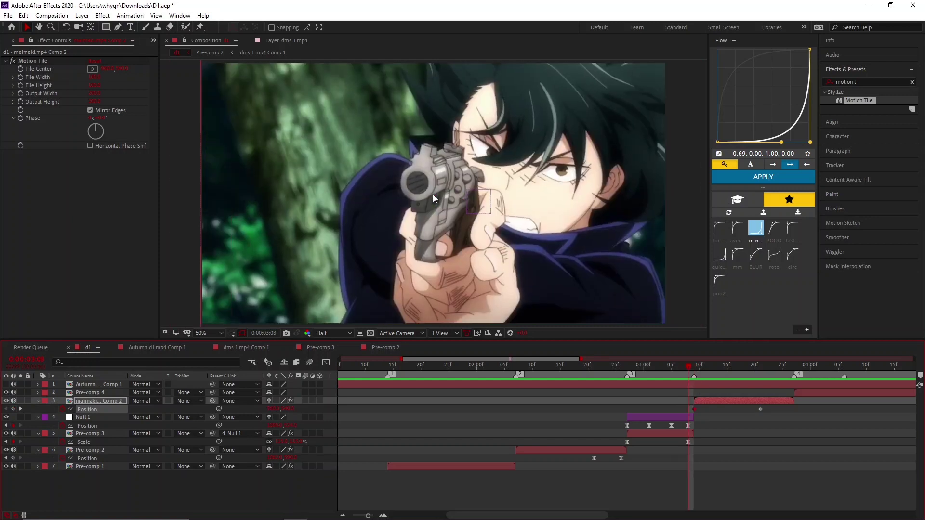
# Shift maimaki.mp4 Comp 2 left and slightly up at its first Position keyframe and ease both keyframes with the 0.00, 0.92, 0.12, 1.00 curve
pyautogui.press('pagedown')
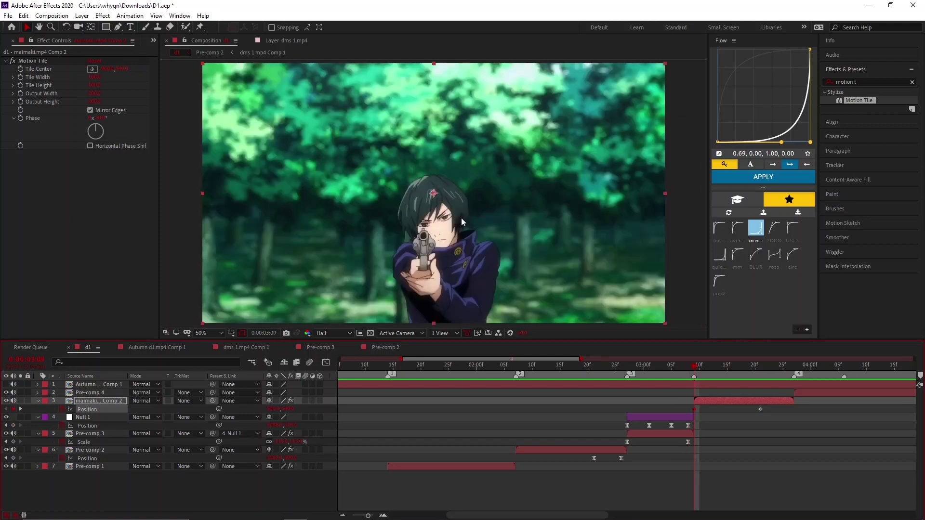
pyautogui.moveTo(434, 193); pyautogui.dragTo(395, 190)
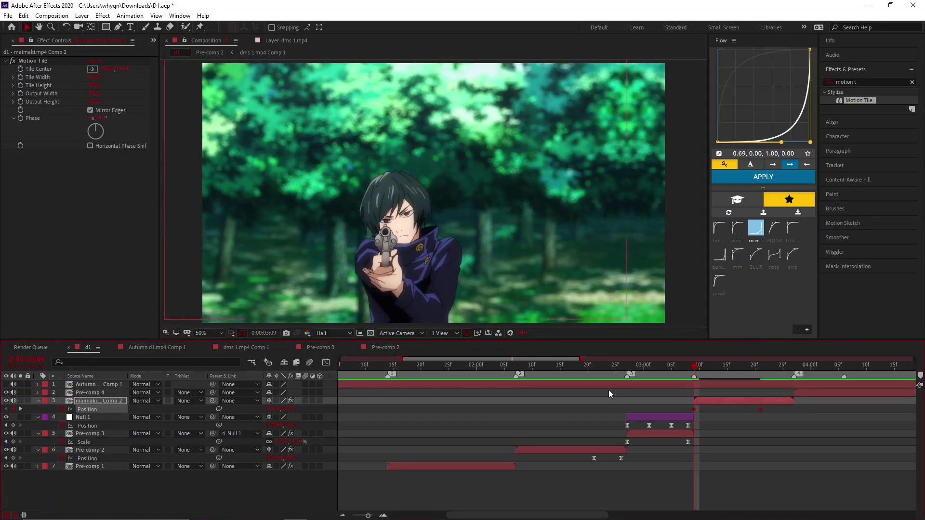
pyautogui.click(719, 228)
pyautogui.click(737, 178)
pyautogui.press('space')
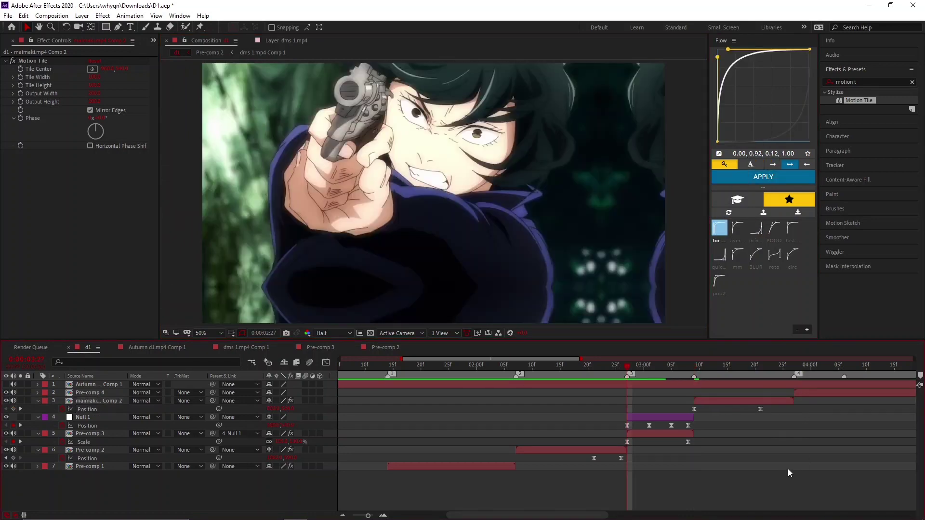
pyautogui.press('space')
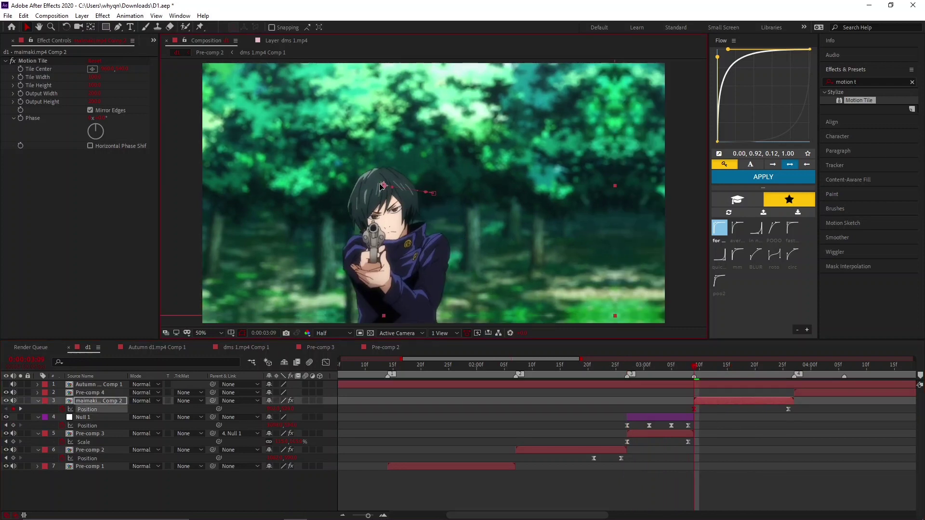
pyautogui.moveTo(392, 188); pyautogui.dragTo(346, 173)
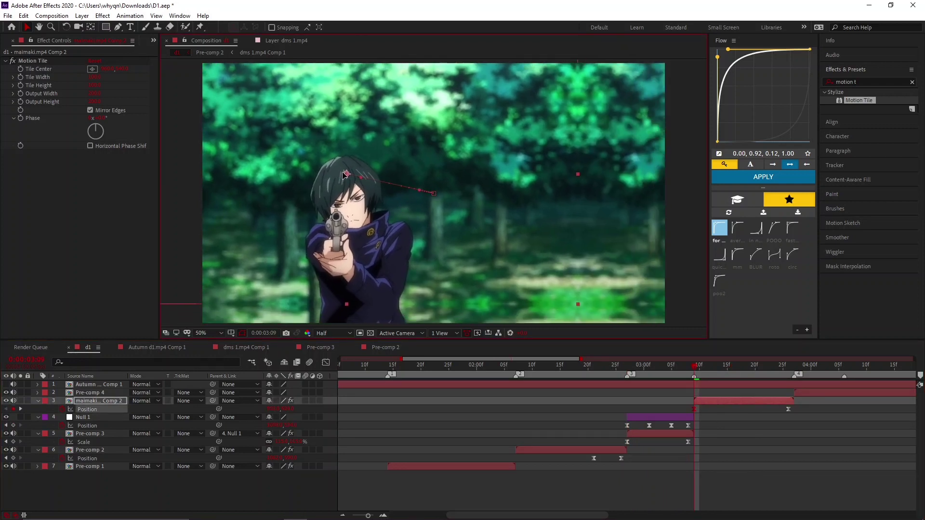
pyautogui.moveTo(804, 412); pyautogui.dragTo(675, 414)
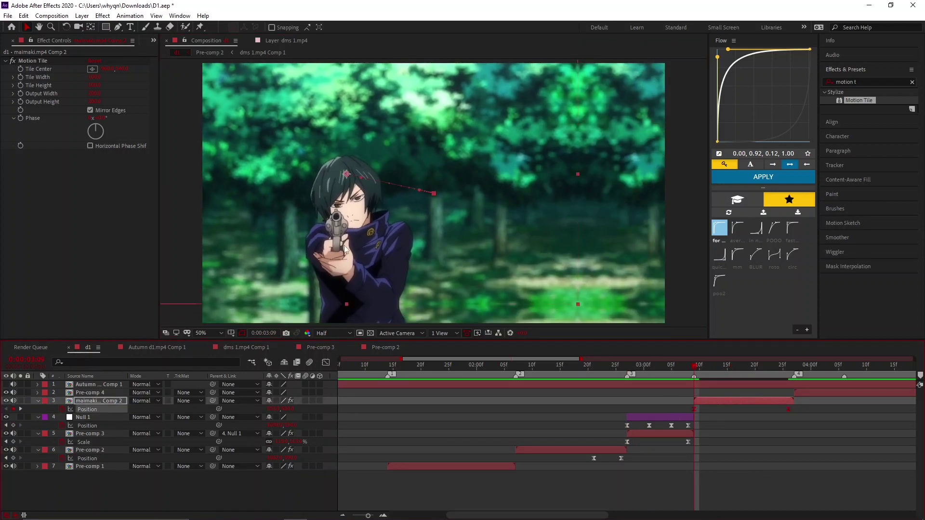
pyautogui.moveTo(341, 176); pyautogui.dragTo(343, 197)
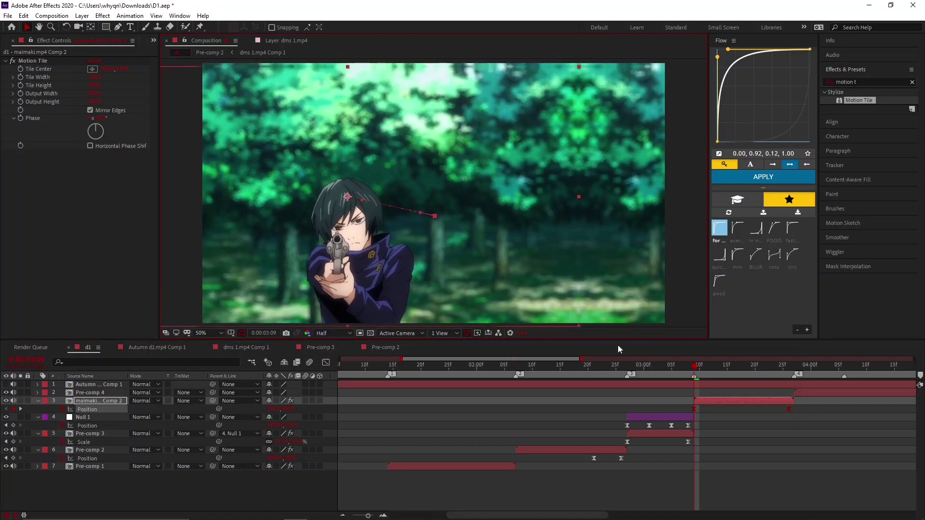
pyautogui.hotkey('ctrl', 'z')
pyautogui.click(700, 412)
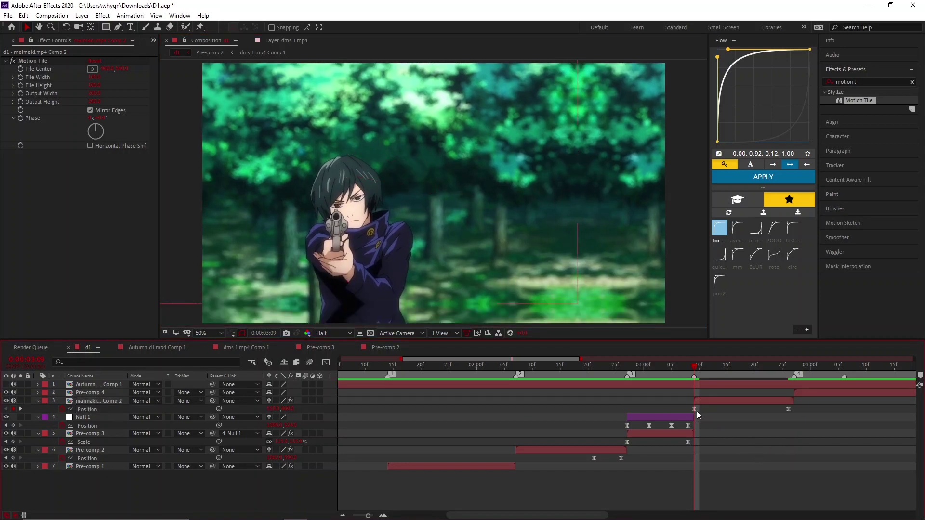
# Preview the move and keyframe the Scale of maimaki.mp4 Comp 2 at 0:00:03:09 and on its last frame, 0:00:03:26
pyautogui.press('space')
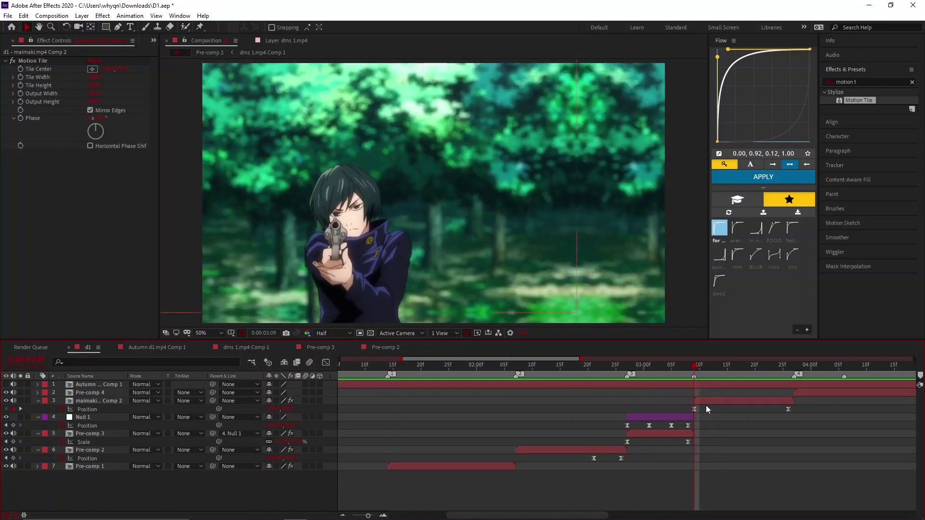
pyautogui.click(706, 402)
pyautogui.press('s')
pyautogui.click(62, 409)
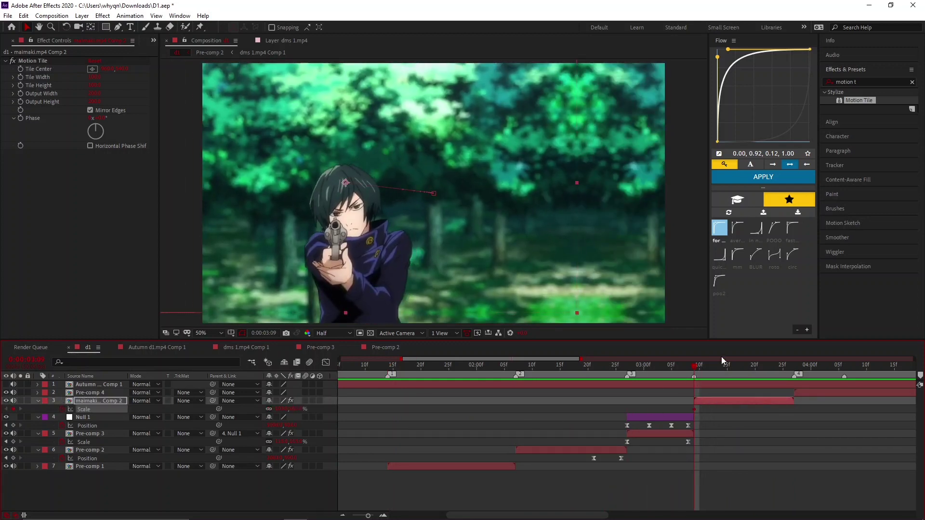
pyautogui.moveTo(735, 368); pyautogui.dragTo(795, 380)
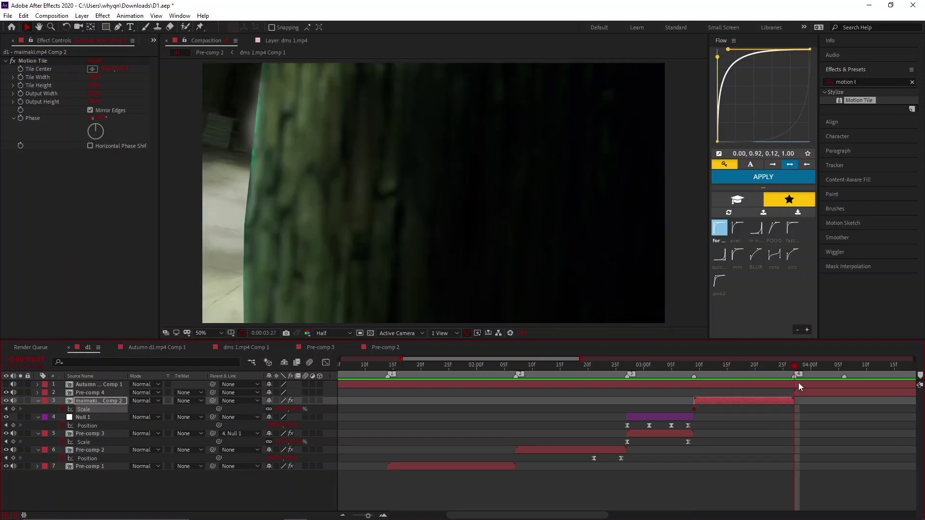
pyautogui.press('pageup')
pyautogui.click(277, 409)
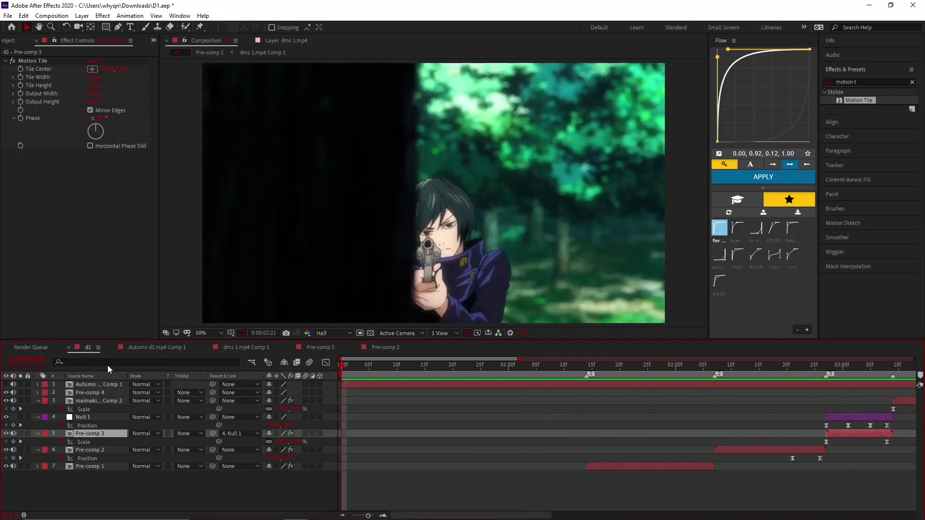
# Preview the edit from marker 1, and review it again from marker 3 with the whole timeline in view
pyautogui.press('1')
pyautogui.press('space')
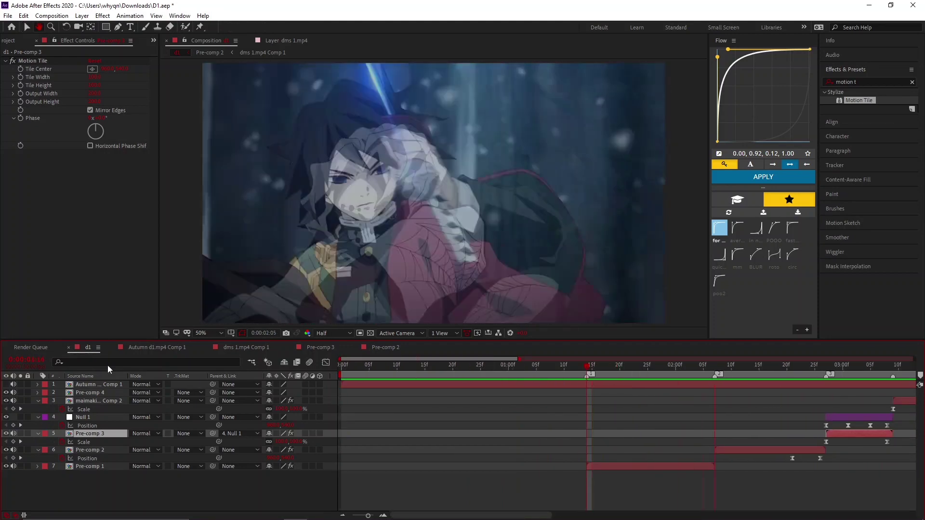
pyautogui.press('space')
pyautogui.moveTo(367, 516); pyautogui.dragTo(351, 515)
pyautogui.click(556, 486)
pyautogui.press('3')
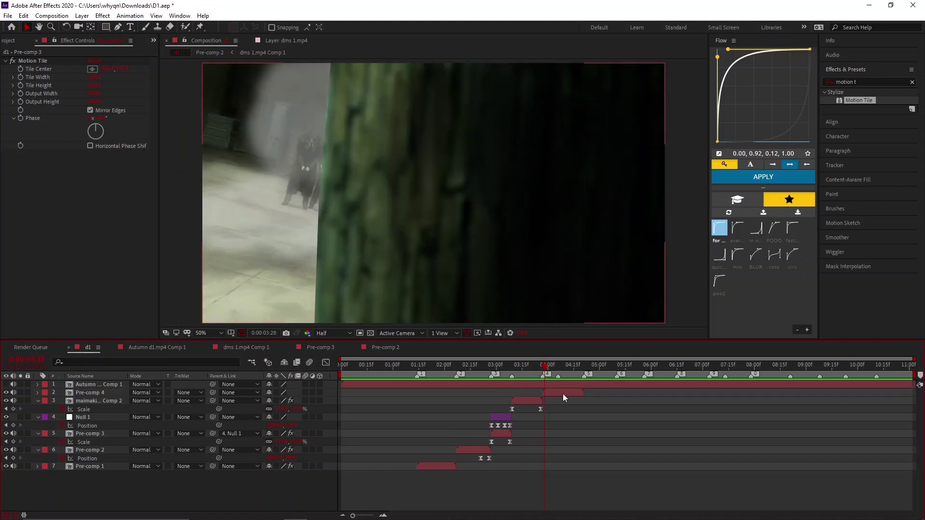
# Open Pre-comp 4 and draw a loose closed Pen mask around the man with the gun on the one-frame dn1.mp4 layer at 0:00:04:06
pyautogui.doubleClick(562, 394)
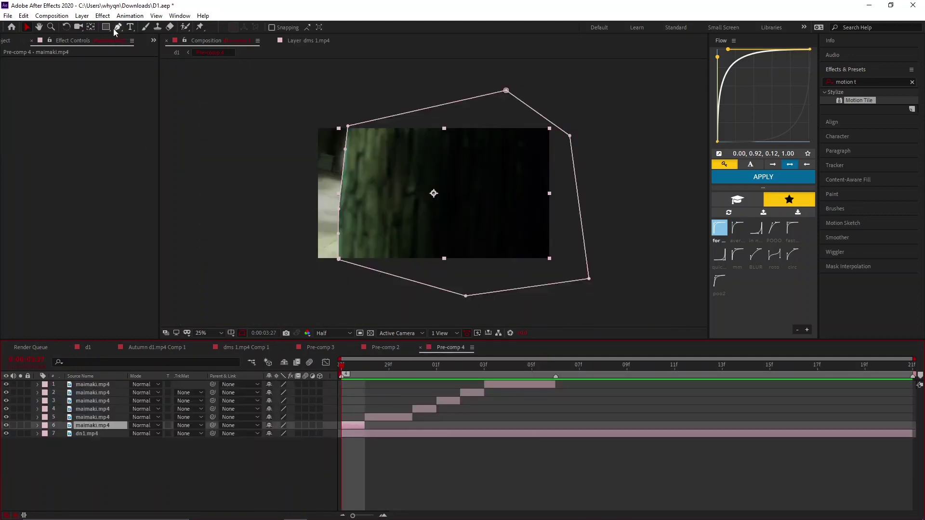
pyautogui.click(117, 27)
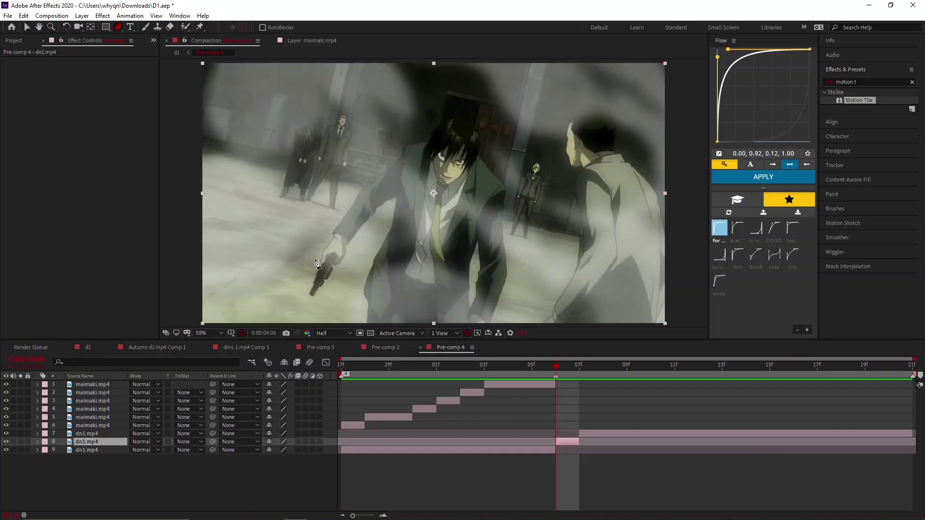
pyautogui.click(294, 295)
pyautogui.click(314, 167)
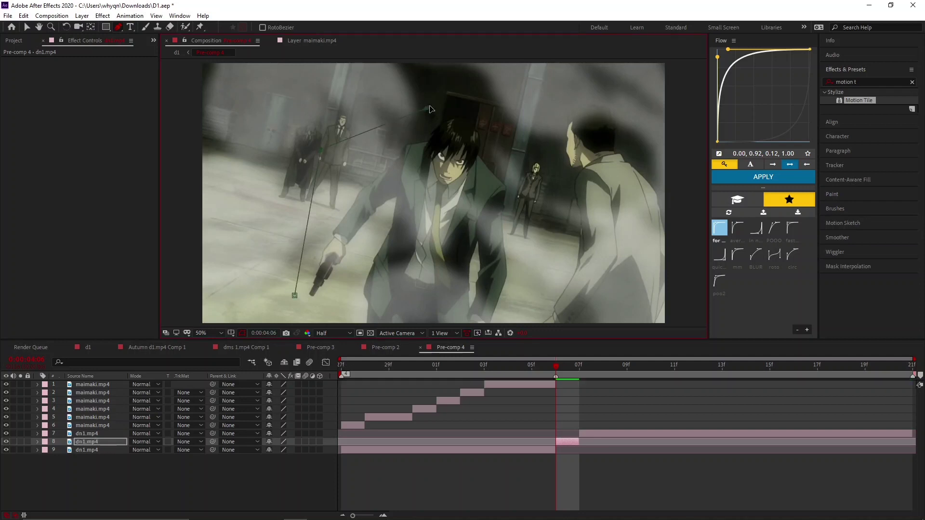
pyautogui.click(427, 108)
pyautogui.click(516, 107)
pyautogui.click(558, 259)
pyautogui.press(',')
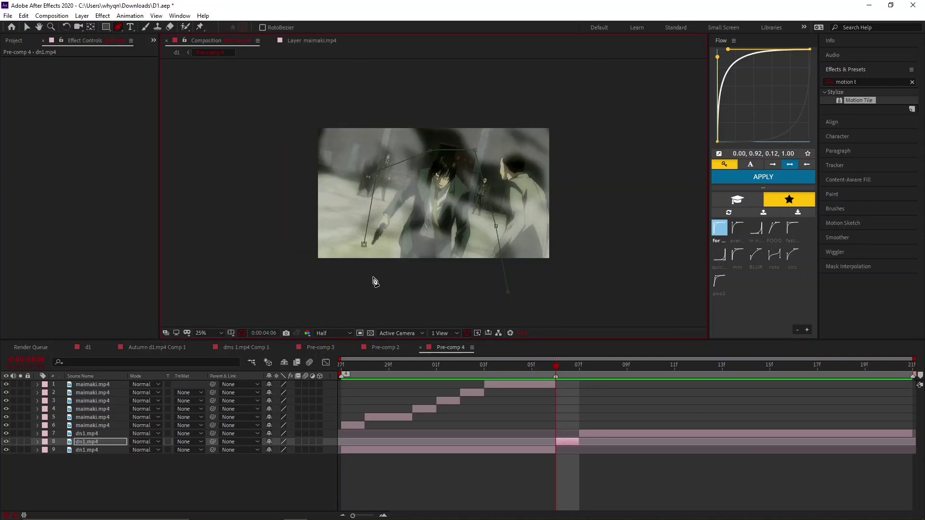
pyautogui.click(364, 245)
pyautogui.press('.')
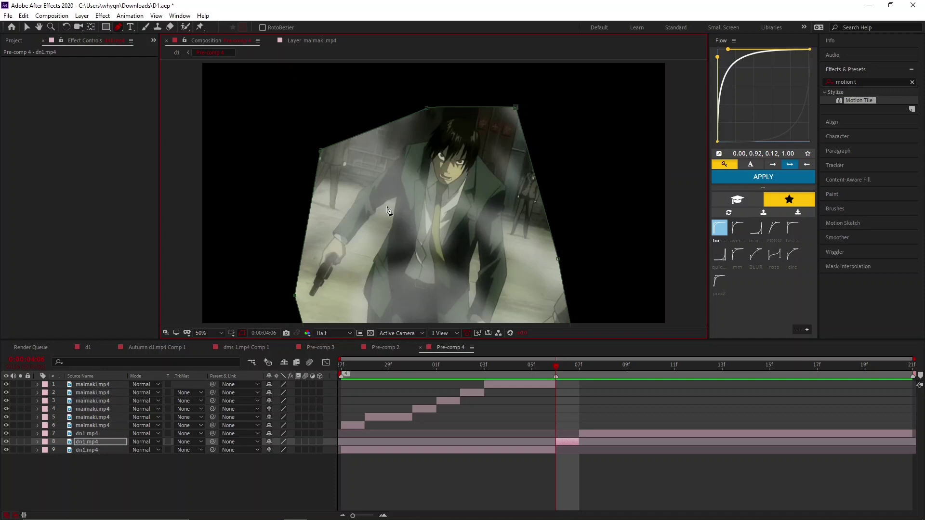